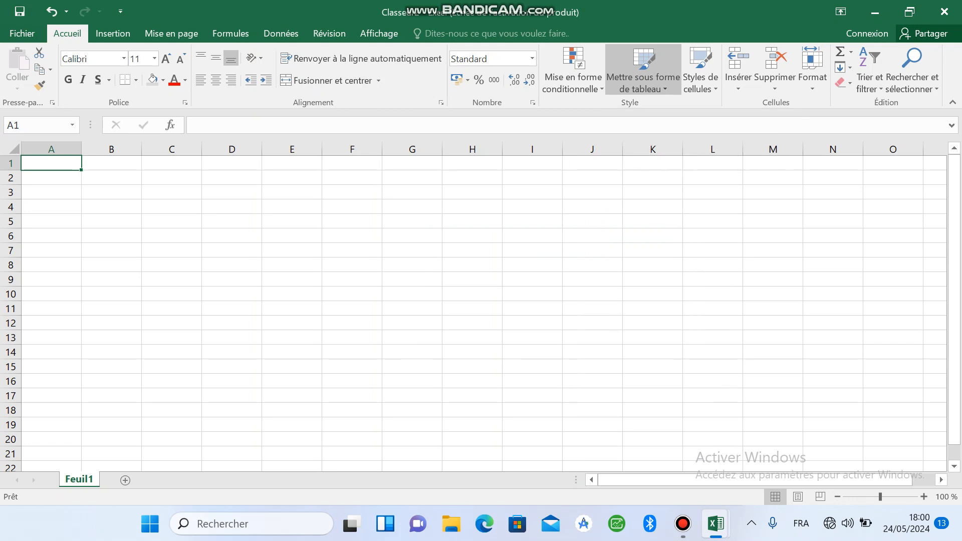
# Step: Merge and centre cells E1:I1 and enter the company name "Ets SONDIV"
pyautogui.moveTo(291, 163); pyautogui.dragTo(532, 163)
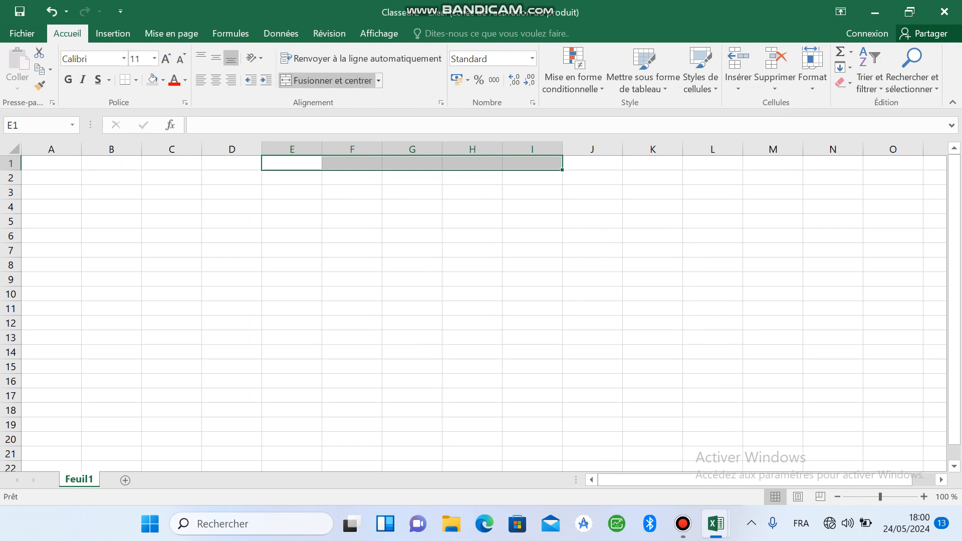
pyautogui.click(331, 81)
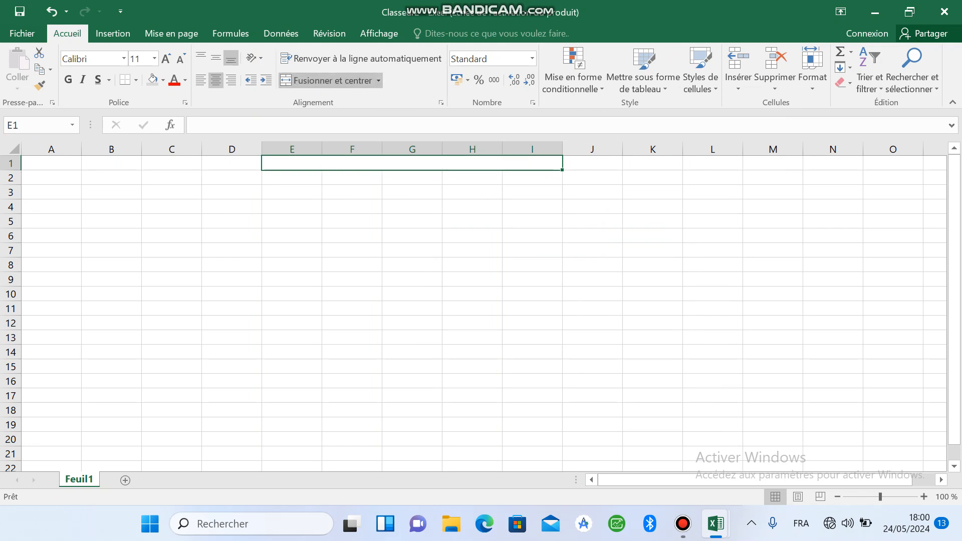
pyautogui.write('Ets')
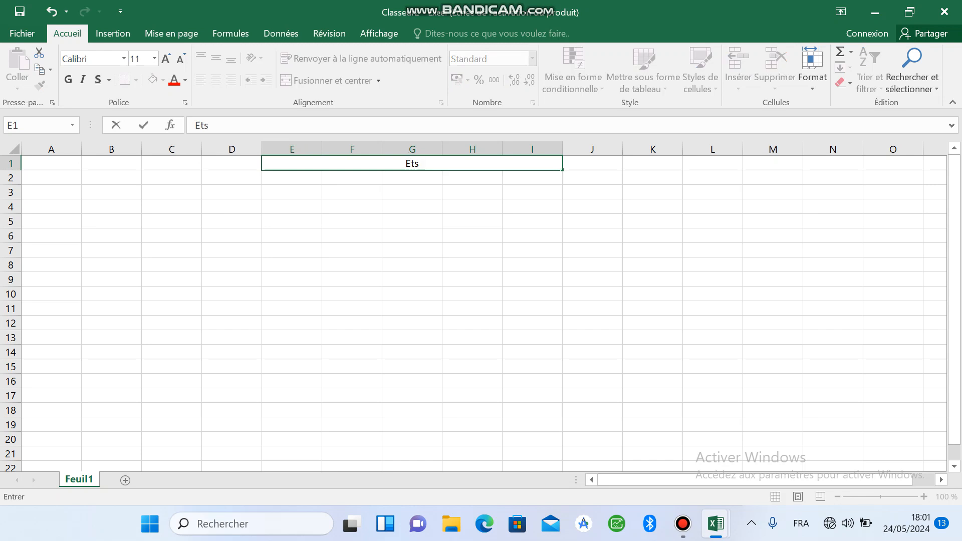
pyautogui.write(' SONDIV')
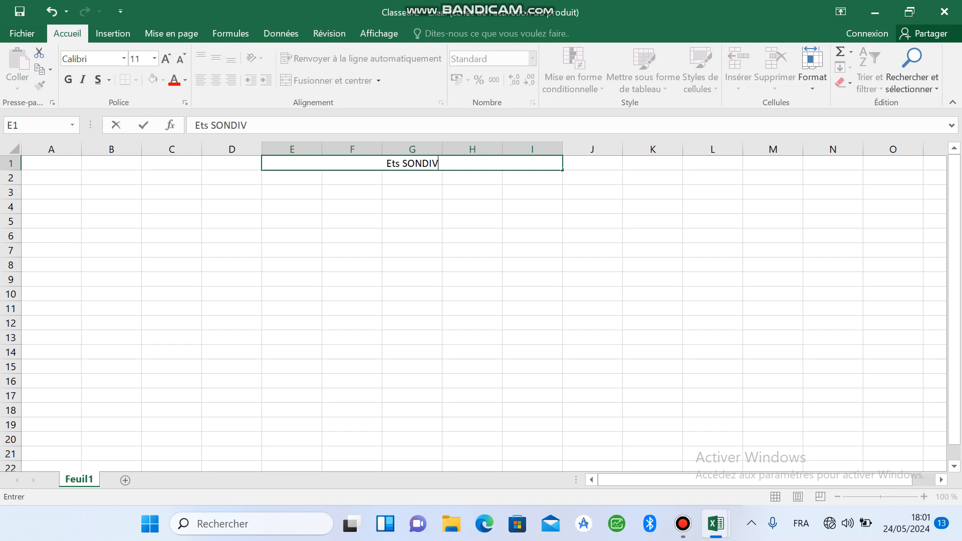
# Step: Add a second line inside the merged header cell reading "Ventes de materiels informatiques"
pyautogui.press('Return')
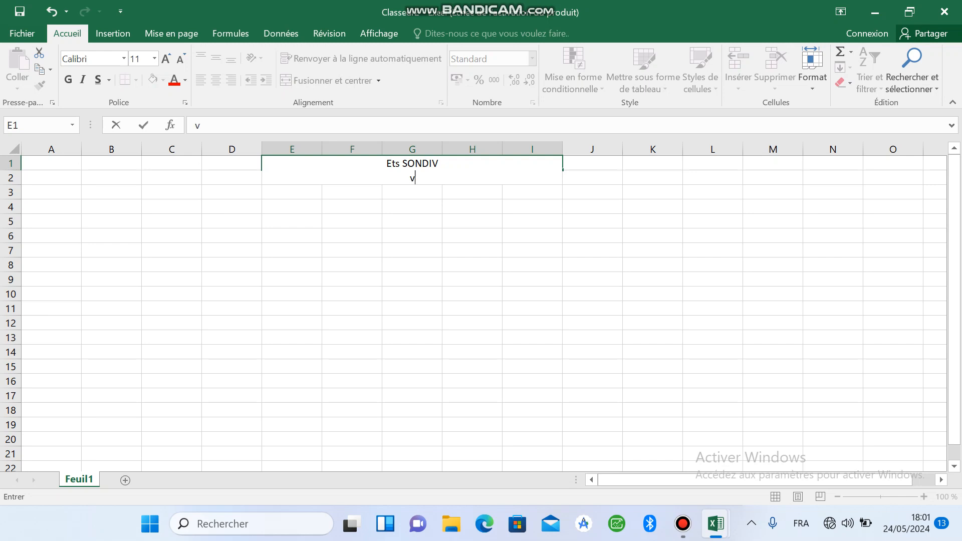
pyautogui.write('Venetes')
pyautogui.press('BackSpace')
pyautogui.press('BackSpace')
pyautogui.press('BackSpace')
pyautogui.press('BackSpace')
pyautogui.write('tes de')
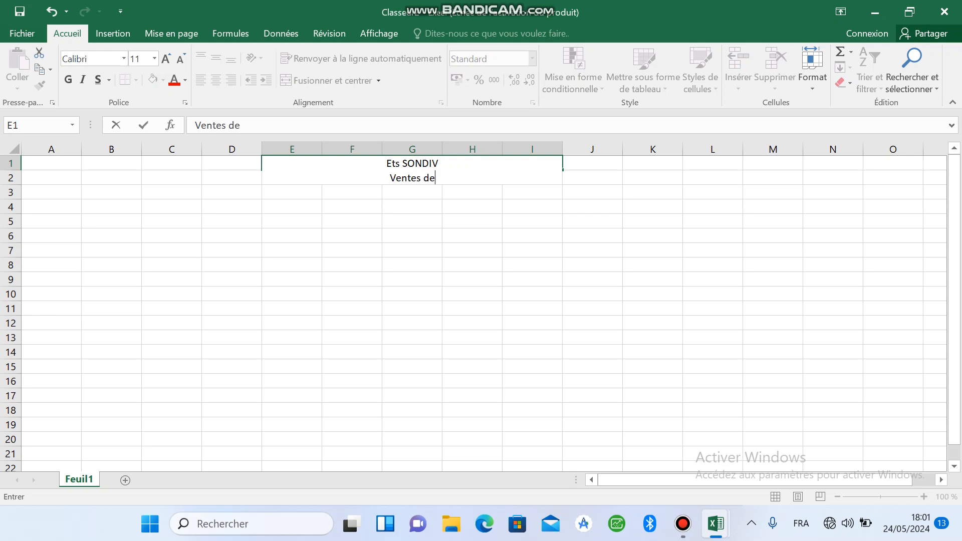
pyautogui.write(' materiel')
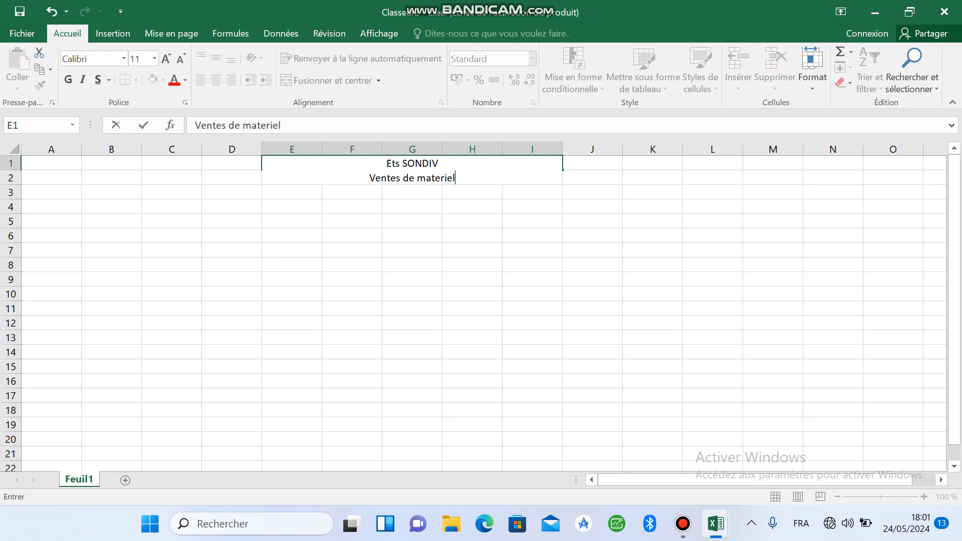
pyautogui.write('s informatiques')
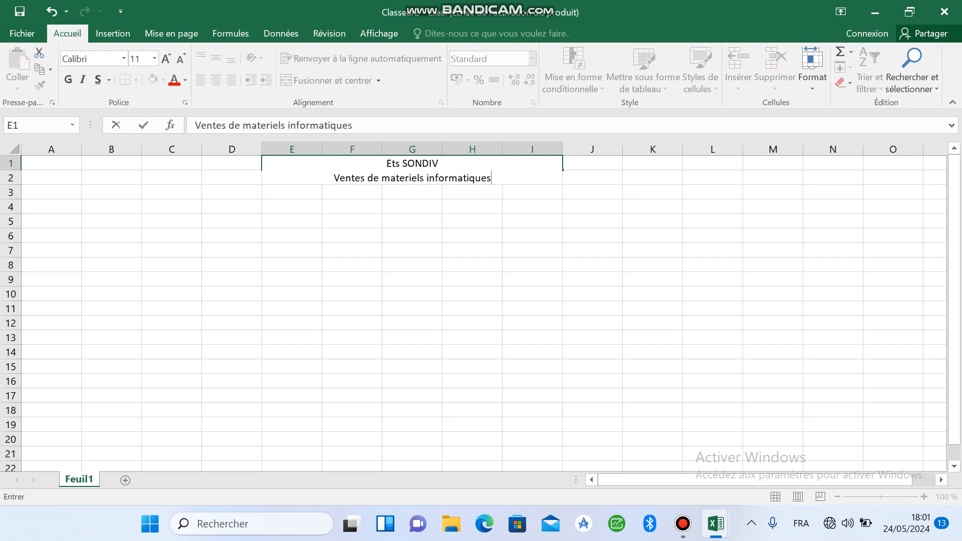
# Step: Add a third line inside the same header cell reading "Kalemie-RDC"
pyautogui.hotkey('alt', 'Return')
pyautogui.write('Kalemie-RDC')
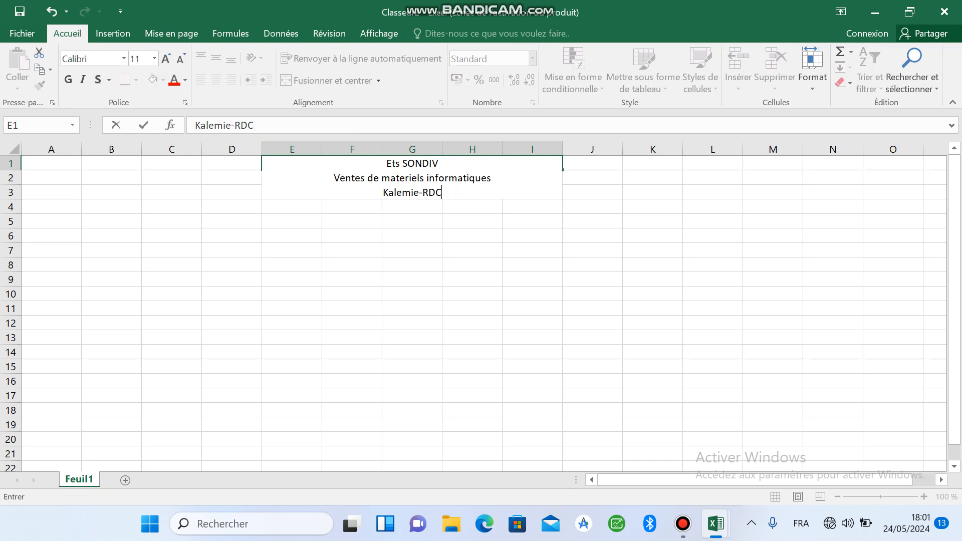
# Step: Format the "Ets SONDIV" line of the header in Arial, size 18
pyautogui.moveTo(265, 164); pyautogui.dragTo(438, 163)
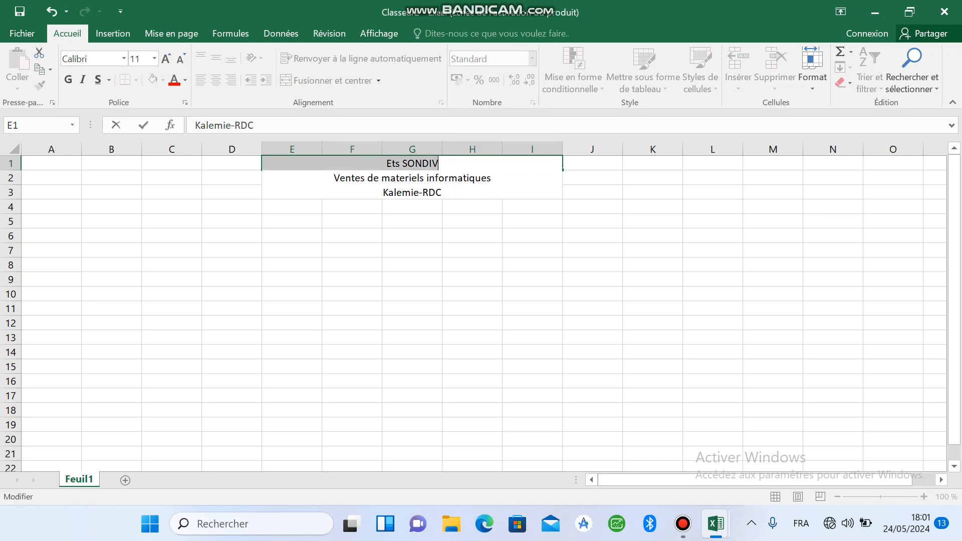
pyautogui.click(166, 59)
pyautogui.click(166, 59)
pyautogui.click(166, 59)
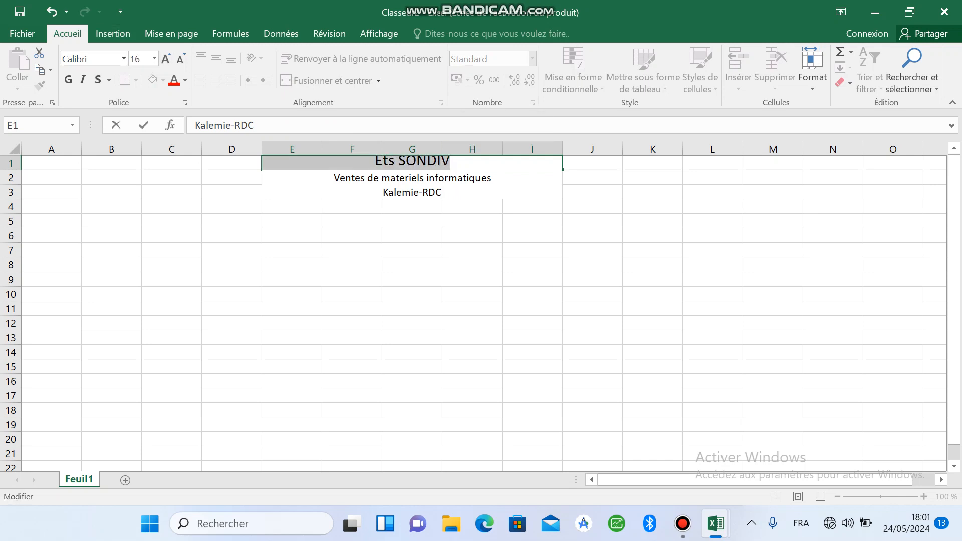
pyautogui.click(166, 59)
pyautogui.click(83, 59)
pyautogui.write('Arial')
pyautogui.press('Return')
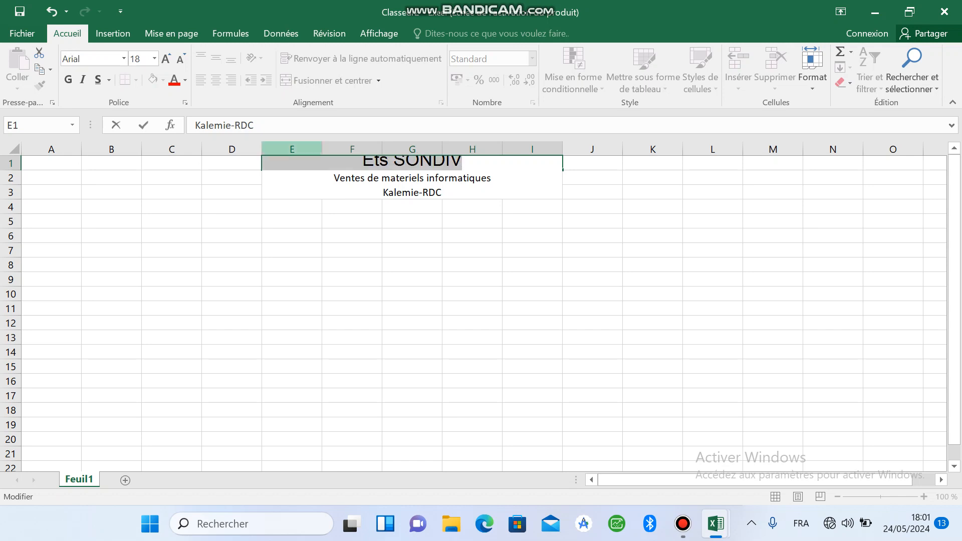
# Step: Format the header's second and third lines in italic Arial, size 12
pyautogui.moveTo(334, 178); pyautogui.dragTo(443, 193)
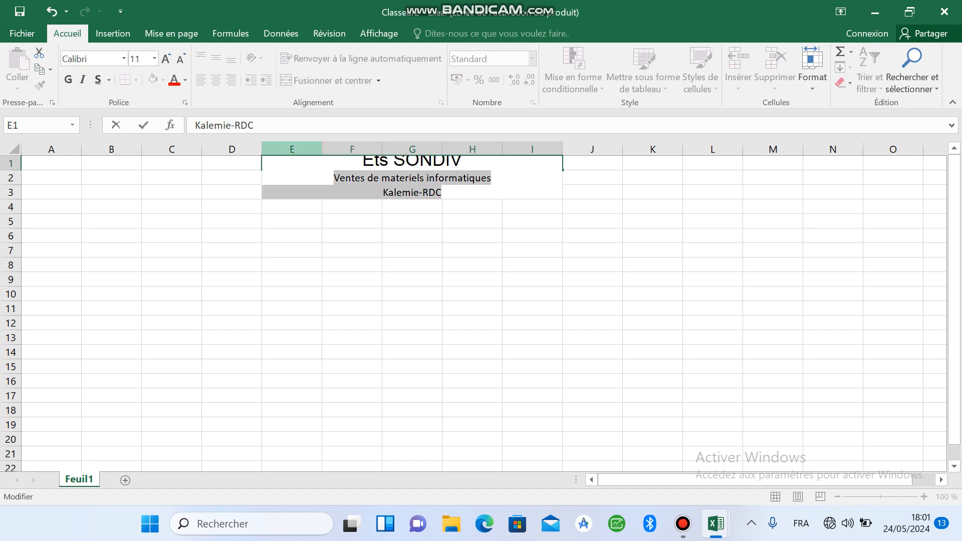
pyautogui.click(166, 59)
pyautogui.click(91, 59)
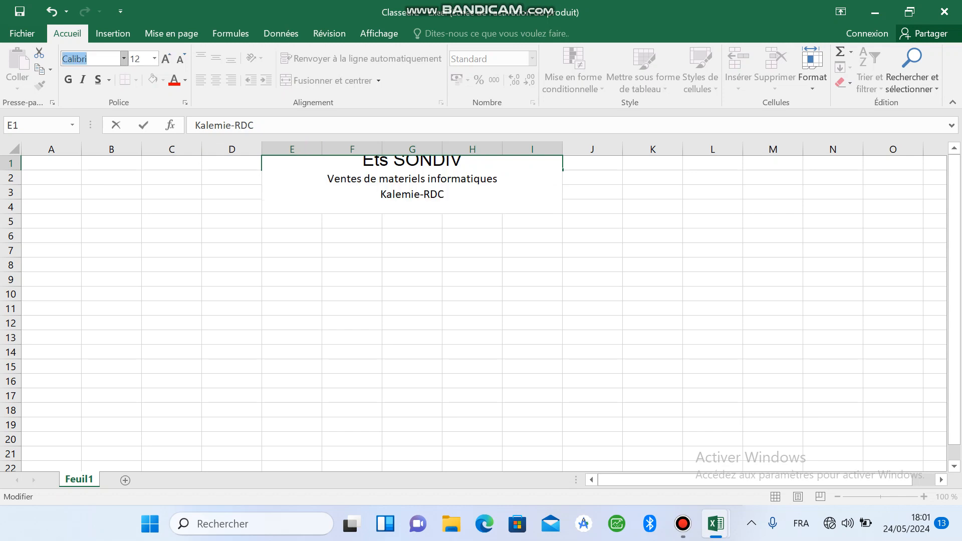
pyautogui.write('Arial')
pyautogui.press('Return')
pyautogui.hotkey('ctrl', 'i')
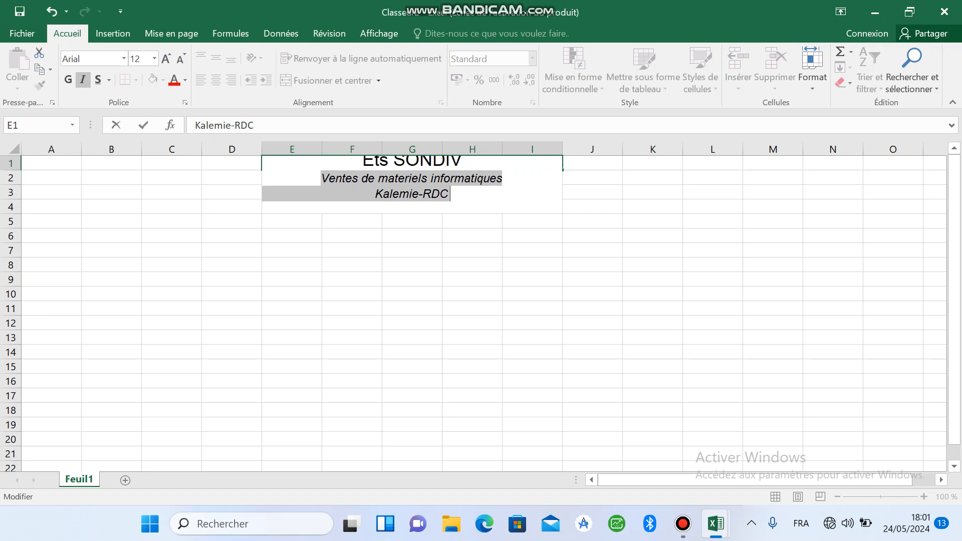
# Step: Finish editing the header cell and increase the height of row 1 to fit all three lines
pyautogui.moveTo(352, 224); pyautogui.dragTo(351, 233)
pyautogui.moveTo(10, 170); pyautogui.dragTo(11, 214)
pyautogui.click(412, 186)
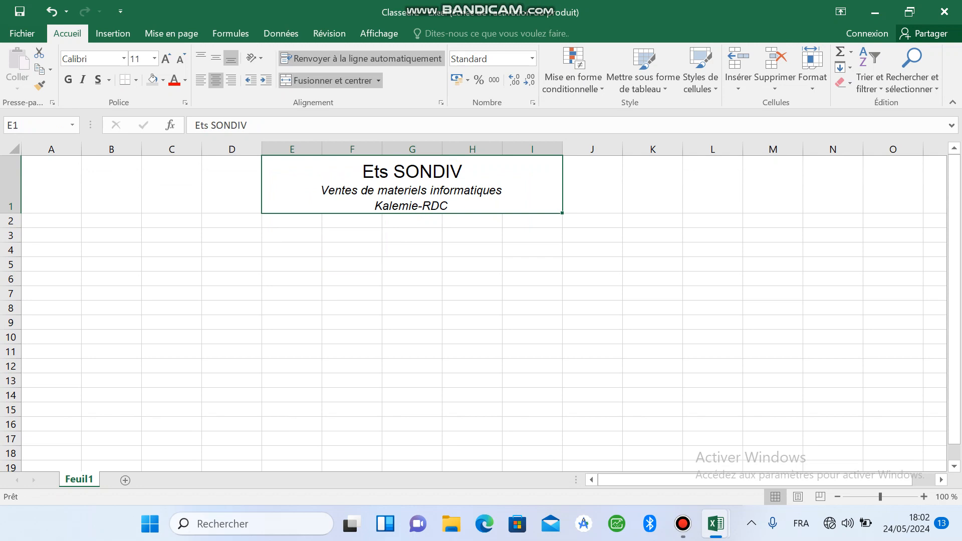
pyautogui.click(352, 235)
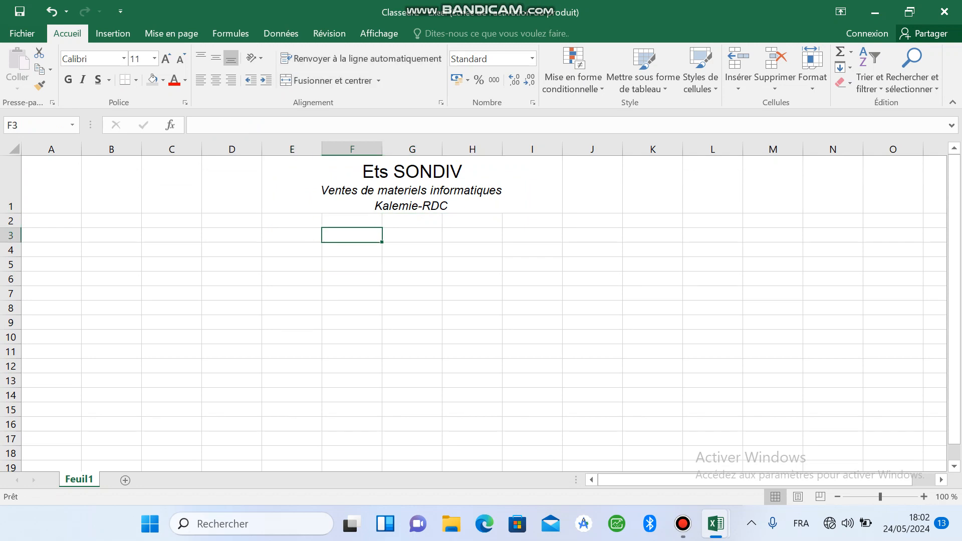
# Step: Merge and centre cells E2:I2 and enter "FACTURE N°" followed by a short dotted line
pyautogui.moveTo(292, 221); pyautogui.dragTo(535, 222)
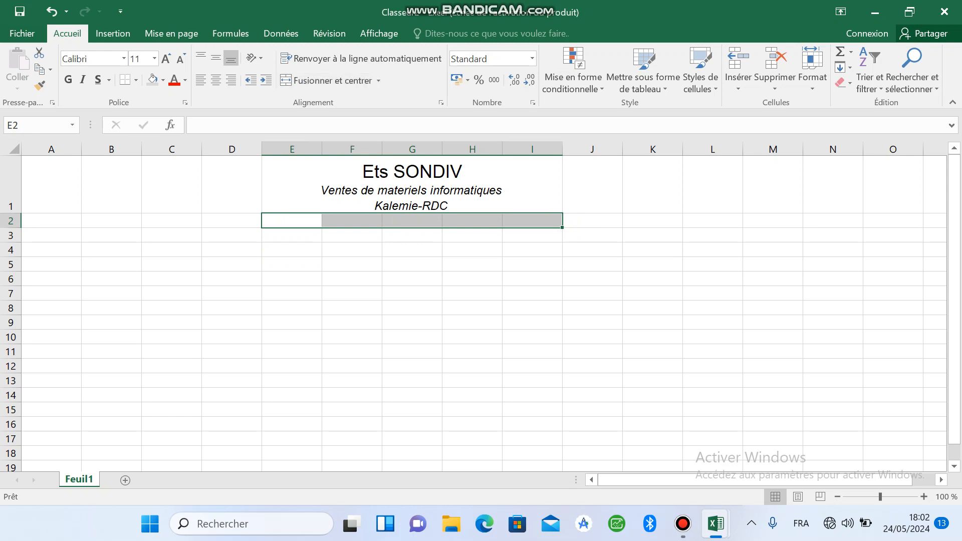
pyautogui.click(326, 80)
pyautogui.write('FACTUR')
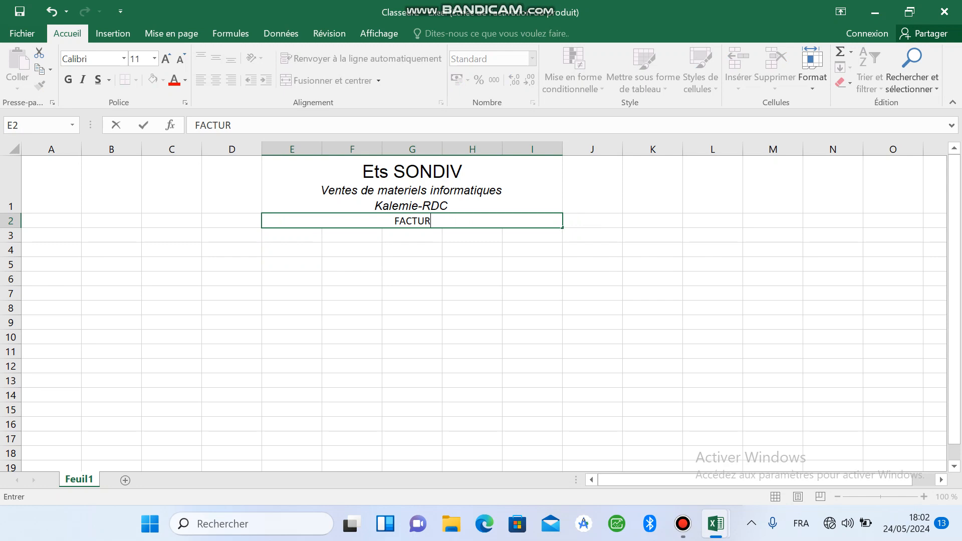
pyautogui.write('E N°....')
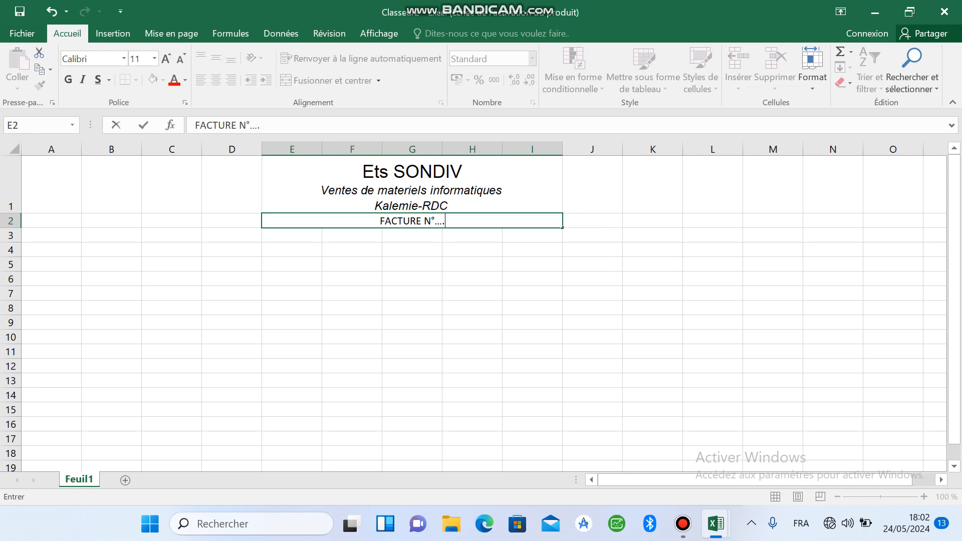
pyautogui.write('.........')
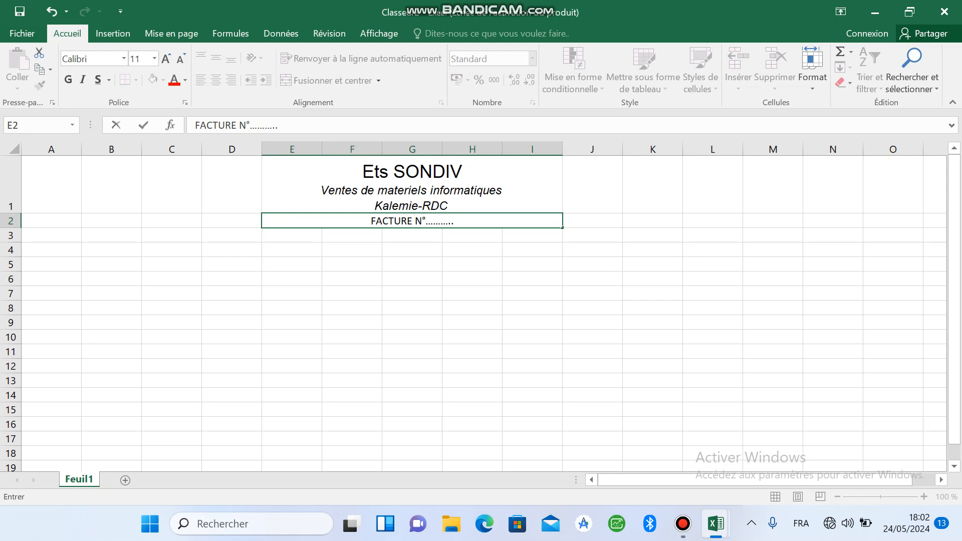
pyautogui.click(473, 264)
# Step: Merge and centre cells E3:I3 and enter "Madame, Monsieur :"
pyautogui.moveTo(291, 235); pyautogui.dragTo(533, 235)
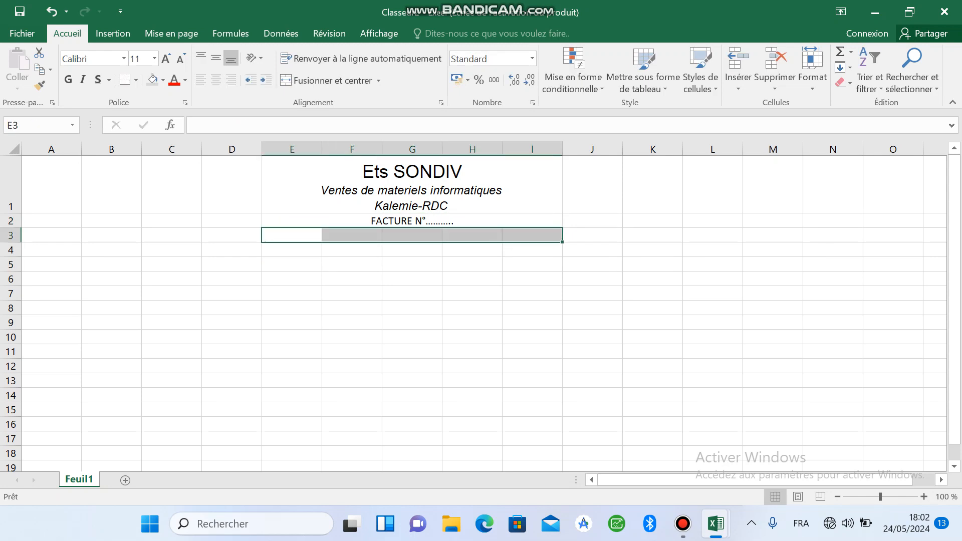
pyautogui.click(331, 80)
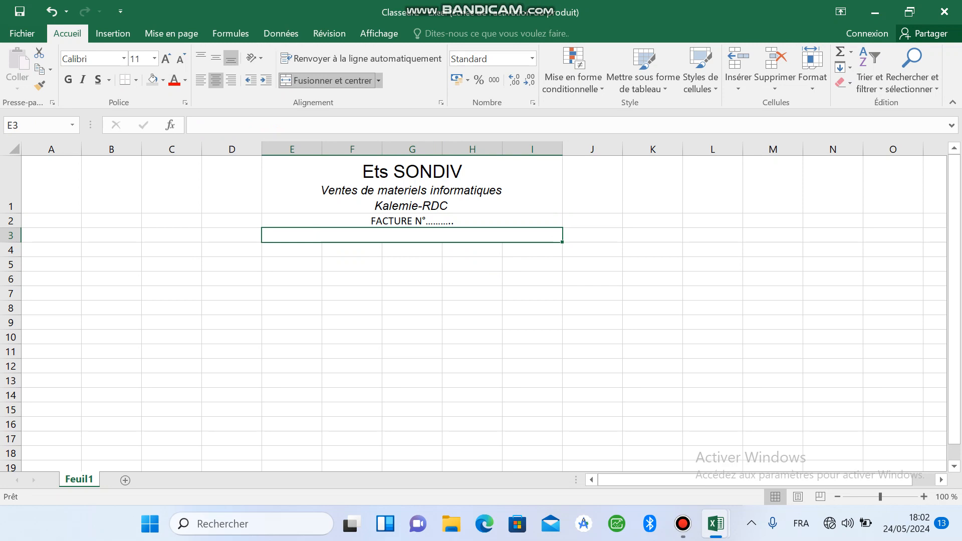
pyautogui.write('Madame,')
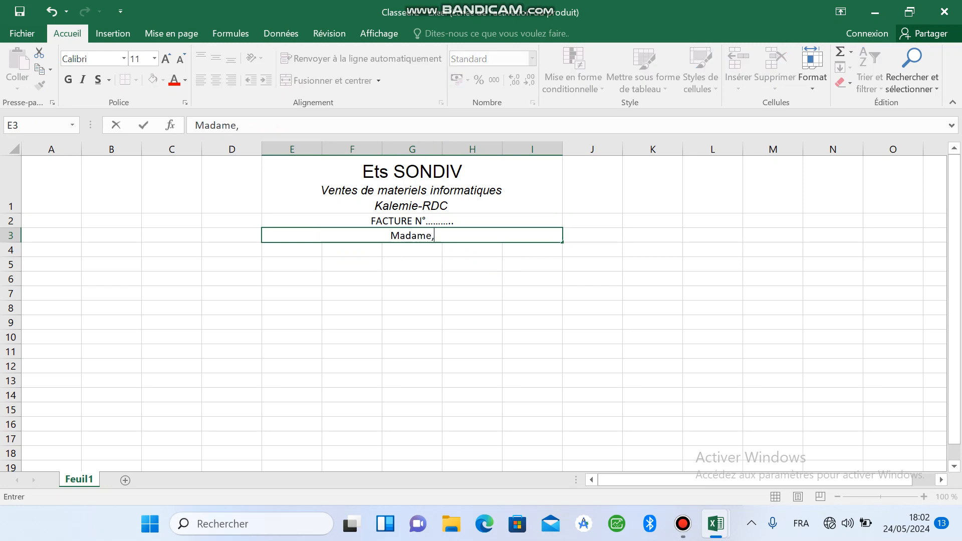
pyautogui.write(' Mon')
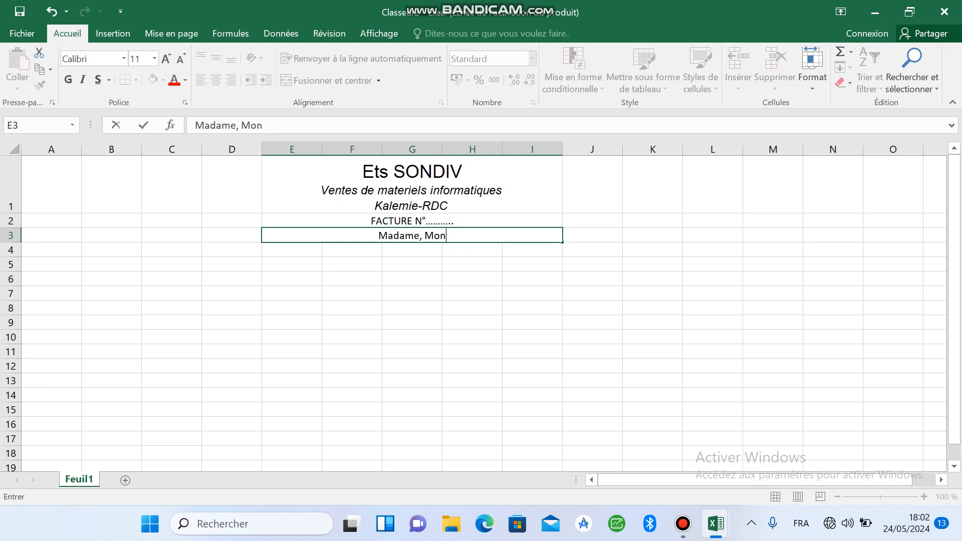
pyautogui.write('sieur')
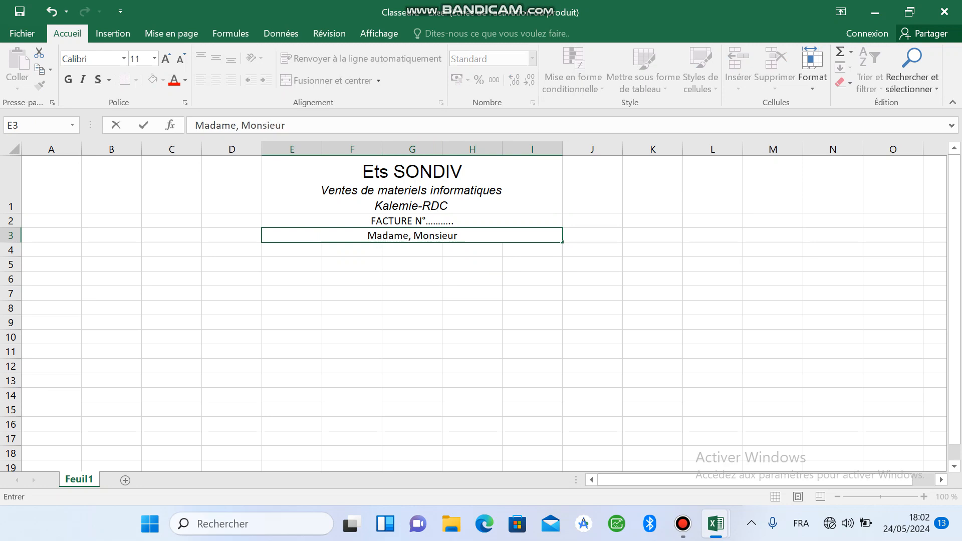
pyautogui.write(':')
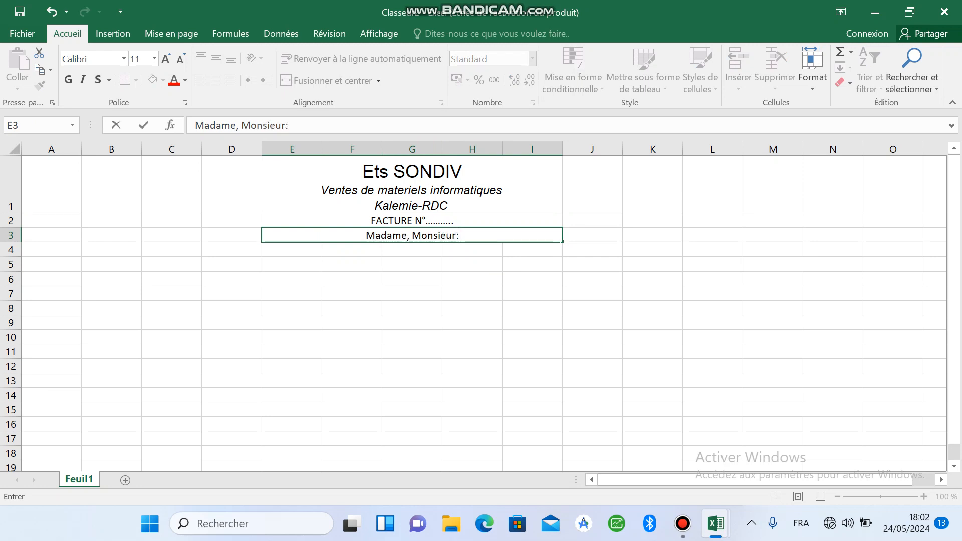
pyautogui.press('BackSpace')
pyautogui.write(': ')
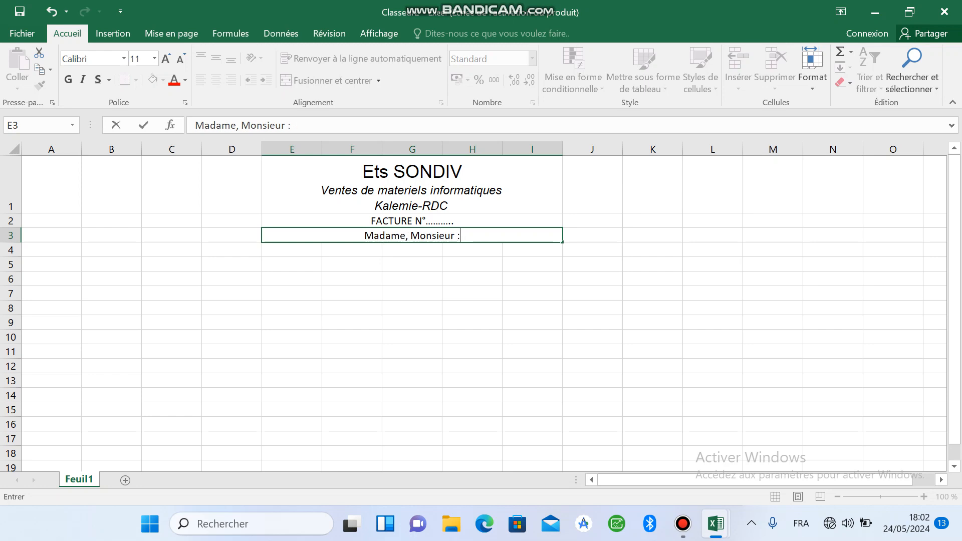
pyautogui.write('................')
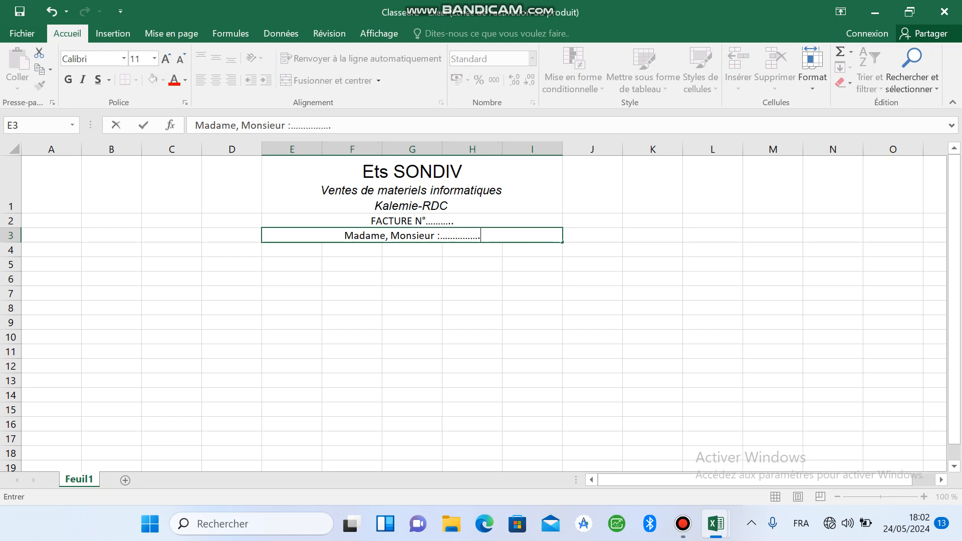
pyautogui.write('...............................................................')
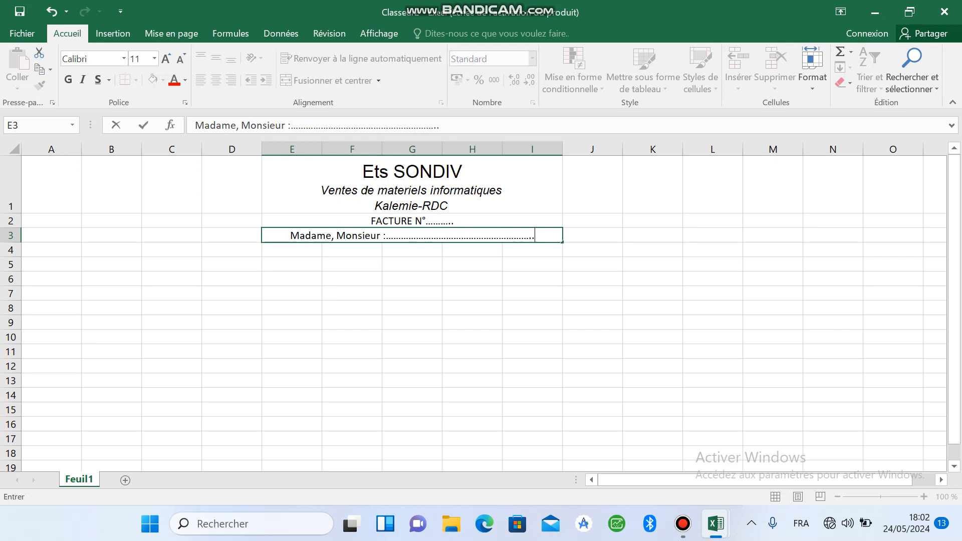
pyautogui.write(' D')
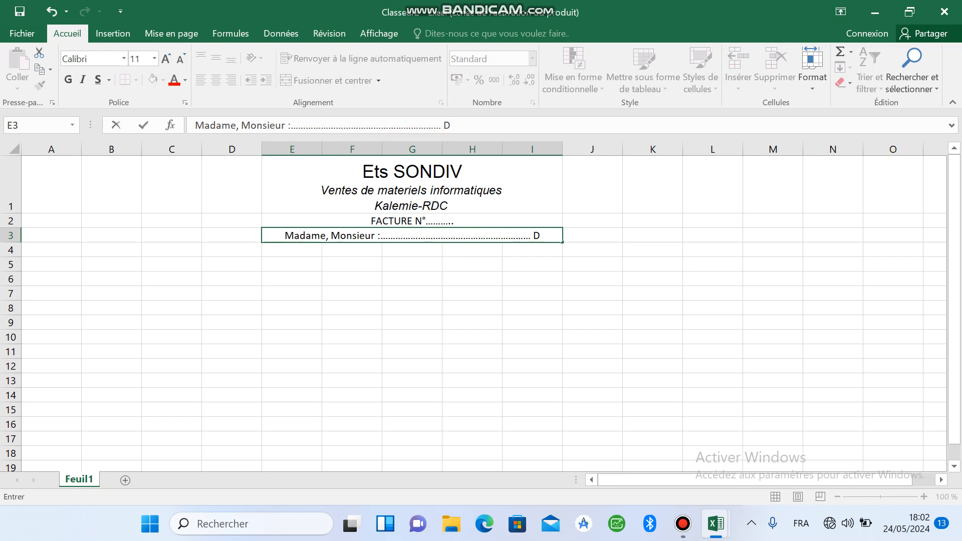
pyautogui.write('oit :')
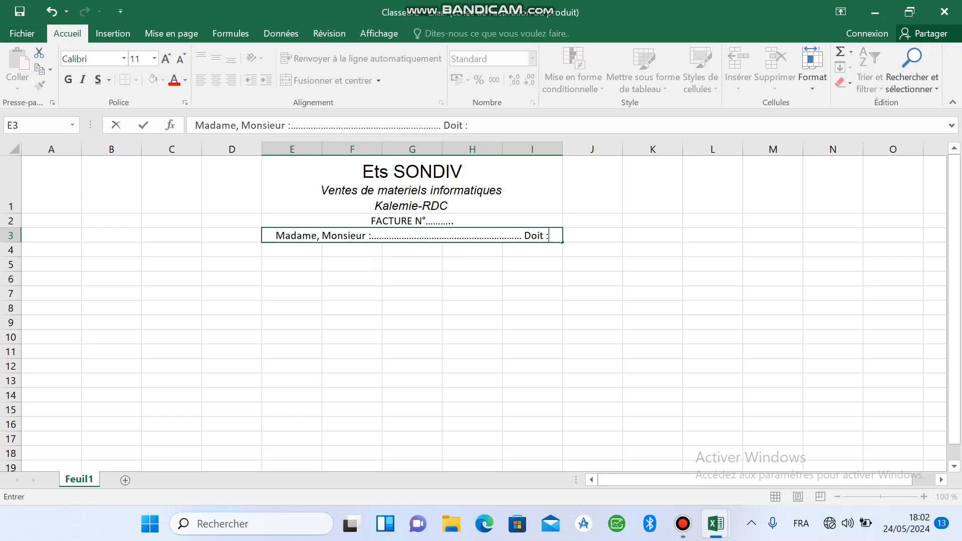
# Step: Complete the text in row 3 with a long dotted line followed by "Doit :"
pyautogui.click(412, 322)
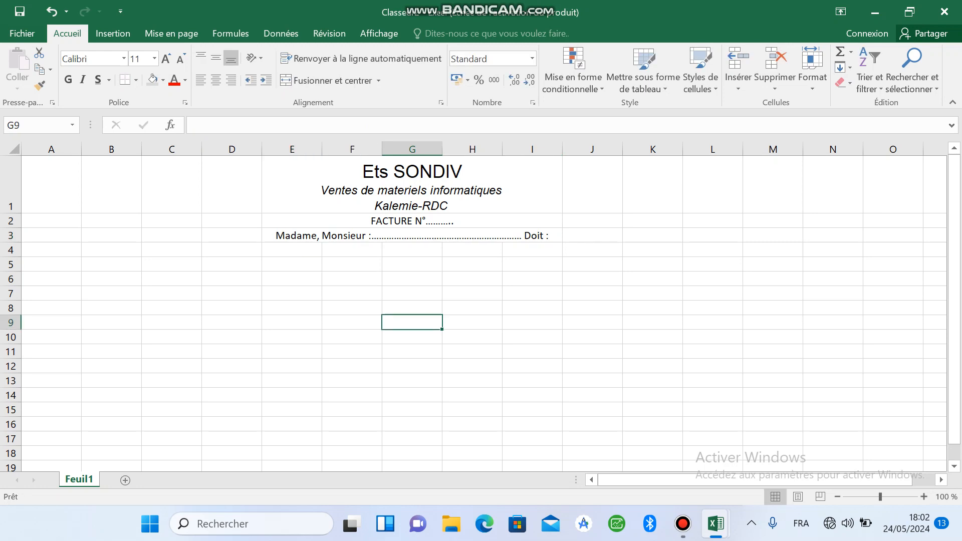
# Step: Apply a thick outside border around the header block E1:I3
pyautogui.moveTo(412, 185); pyautogui.dragTo(412, 236)
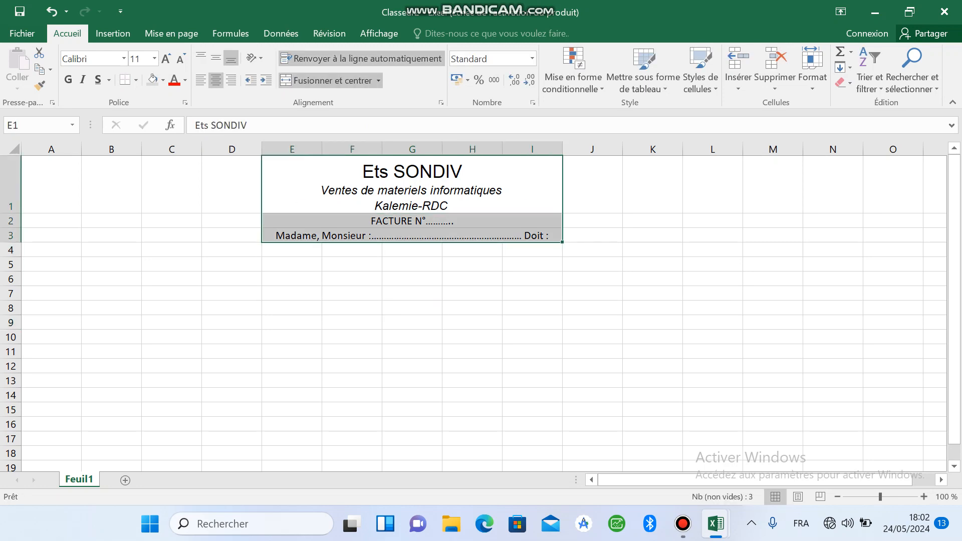
pyautogui.click(135, 80)
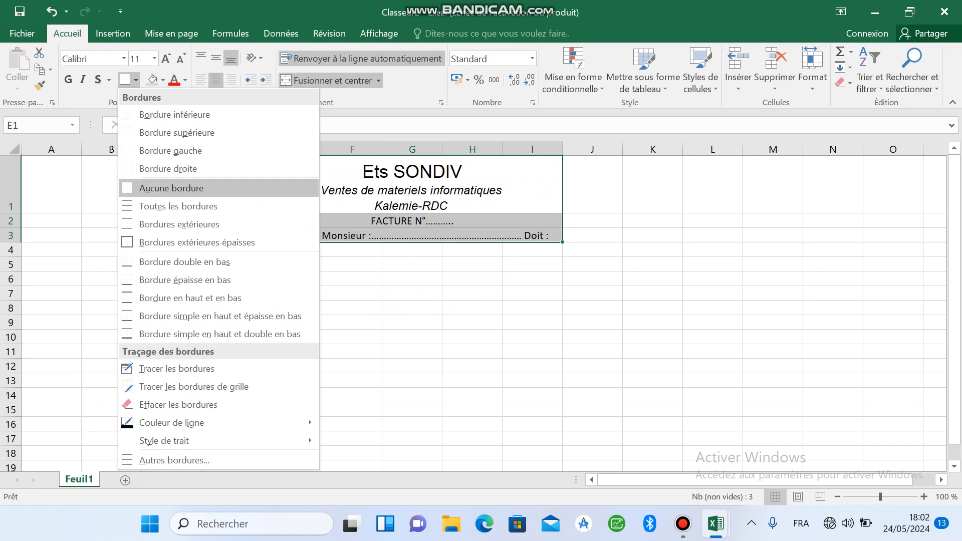
pyautogui.click(197, 242)
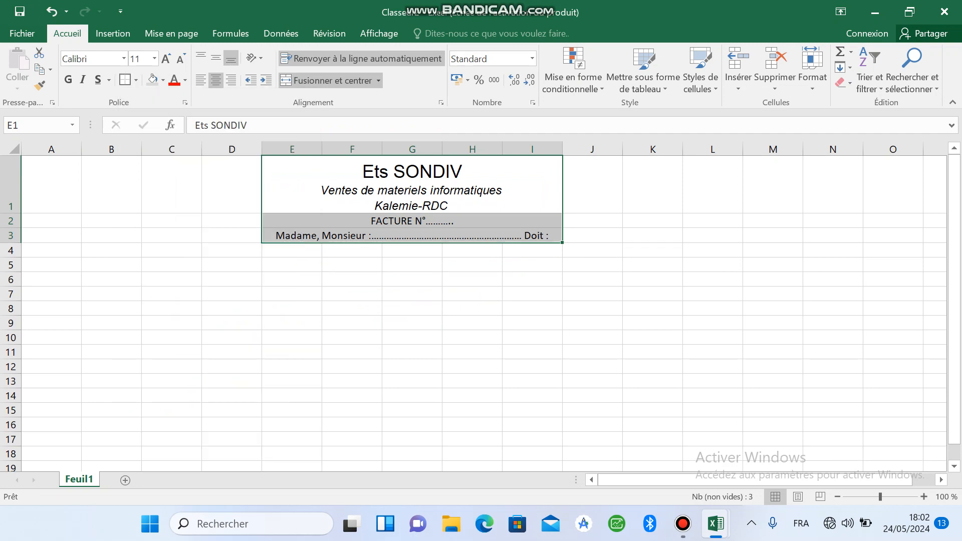
pyautogui.click(472, 280)
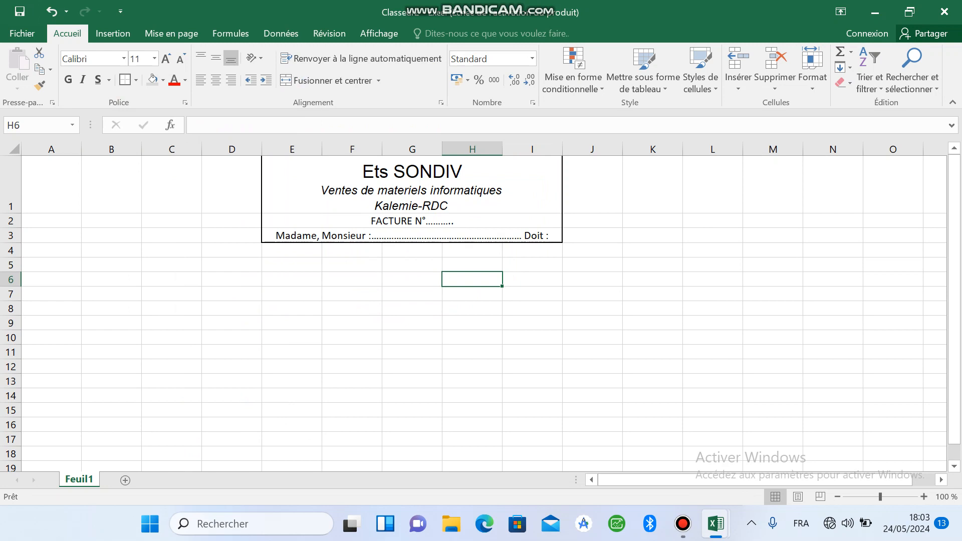
# Step: Enter the column headings "Qté" in cell E4 and "Désignations" in cell F4
pyautogui.click(291, 250)
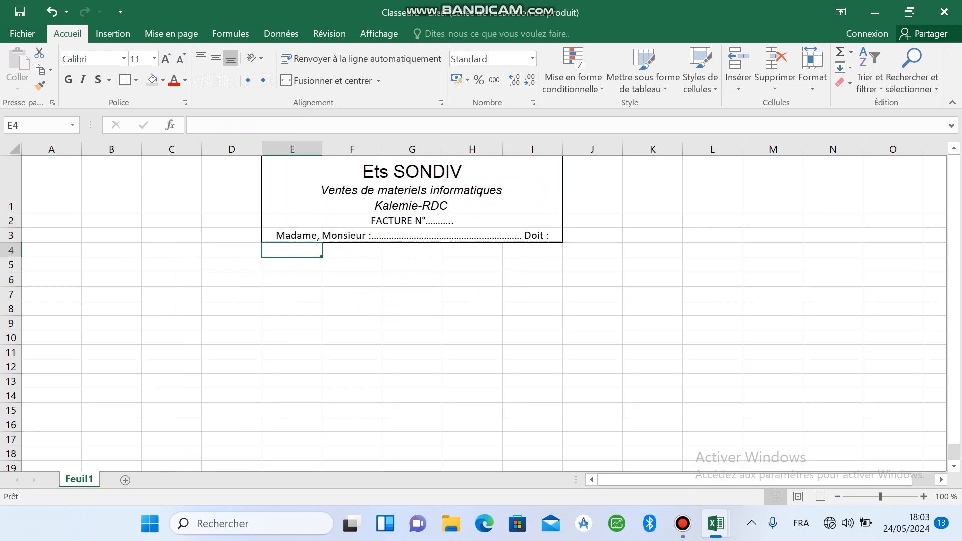
pyautogui.write('Qté')
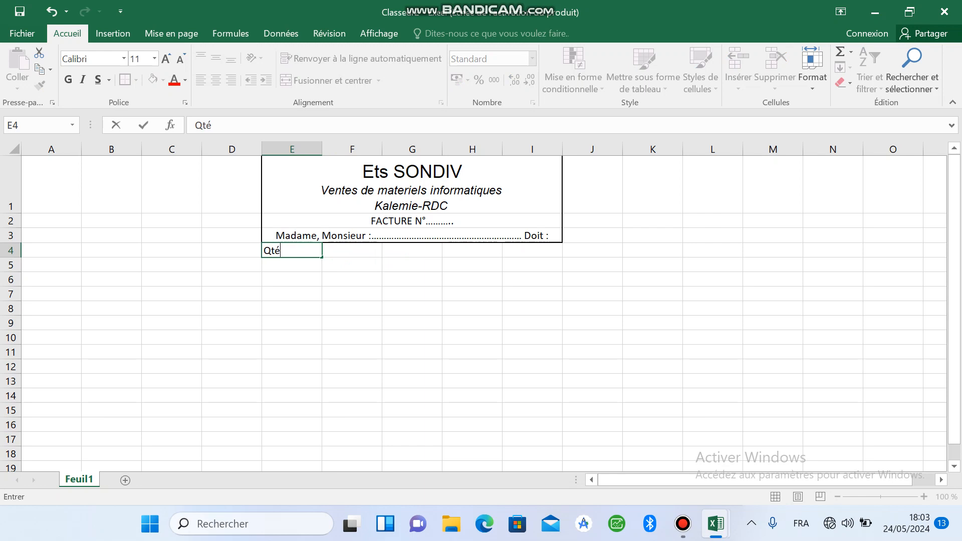
pyautogui.press('Tab')
pyautogui.write('D')
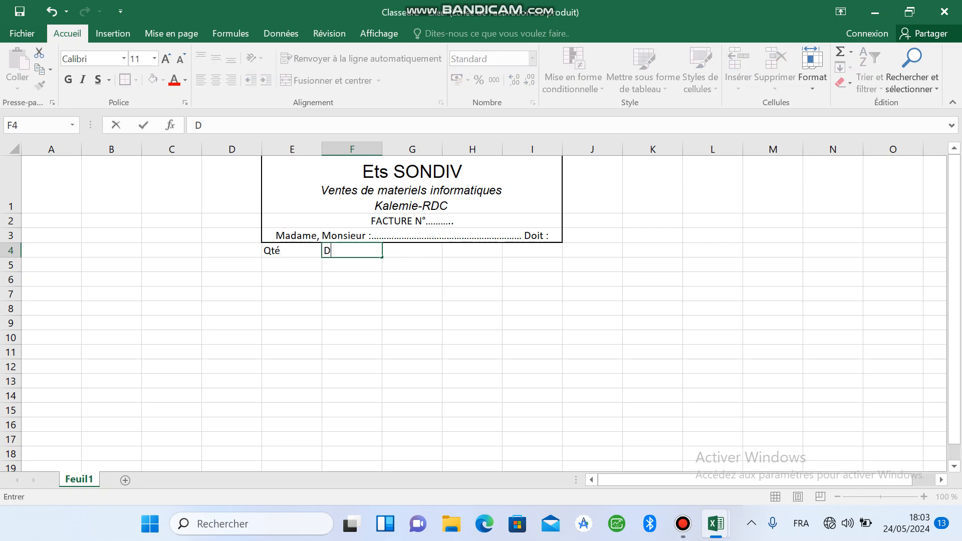
pyautogui.write('ésignations')
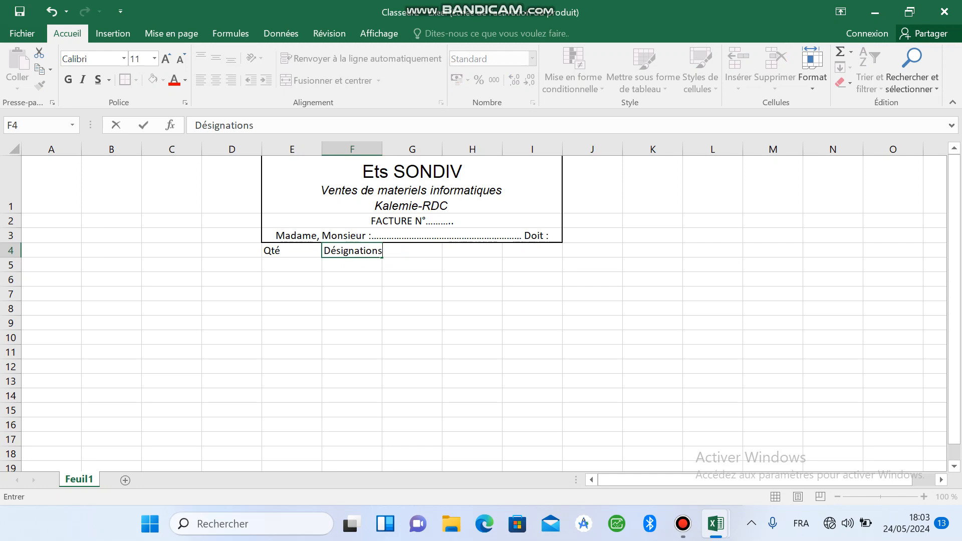
pyautogui.click(412, 280)
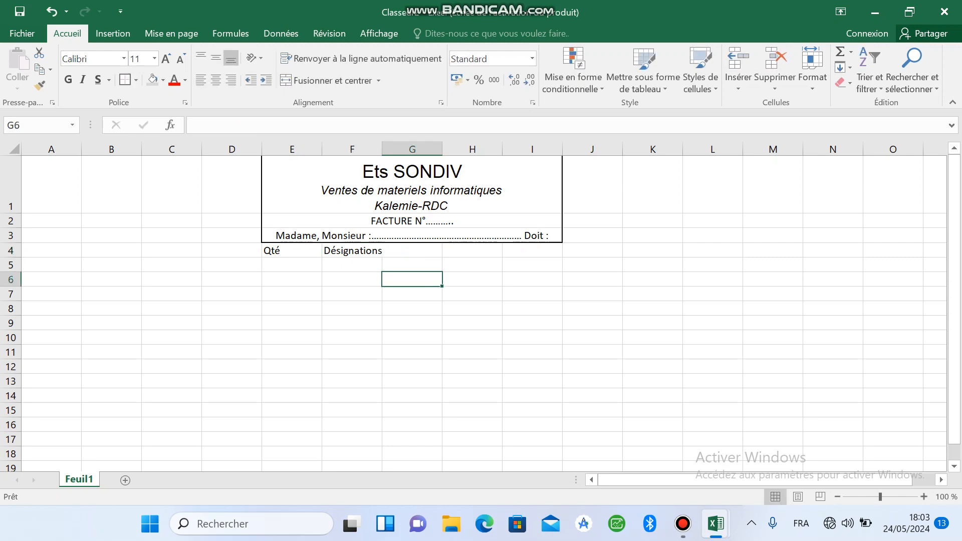
# Step: Enter the column heading "Prix Unitaire" in cell G4
pyautogui.click(413, 251)
pyautogui.write('Pri')
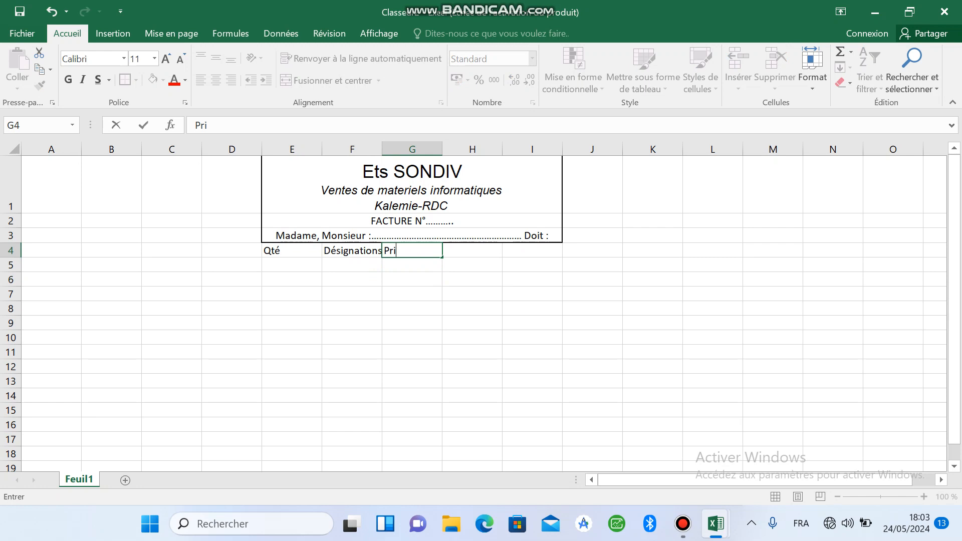
pyautogui.write('x Unitaire')
pyautogui.click(472, 338)
# Step: Enter the column headings "TVA" in cell H4 and "Prix Ht" in cell I4
pyautogui.click(473, 251)
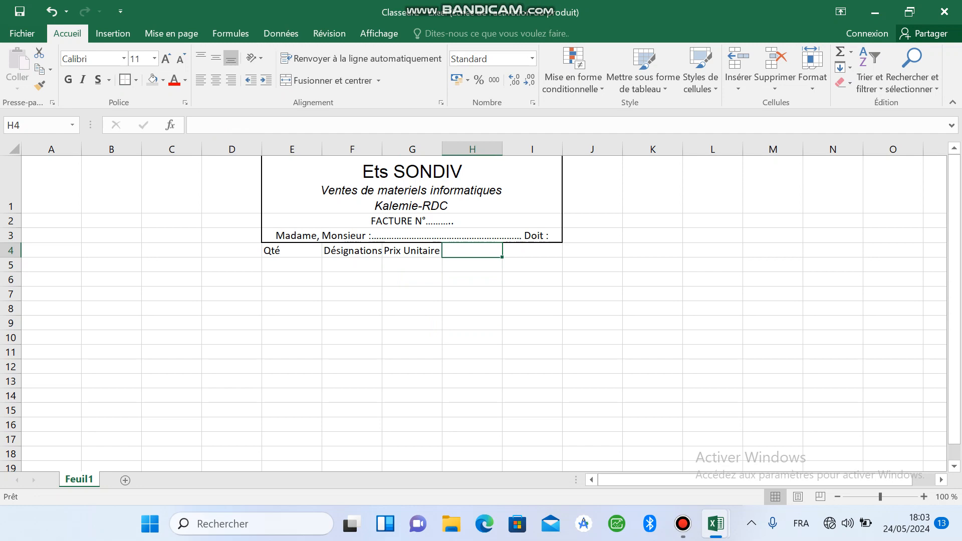
pyautogui.write('TVA')
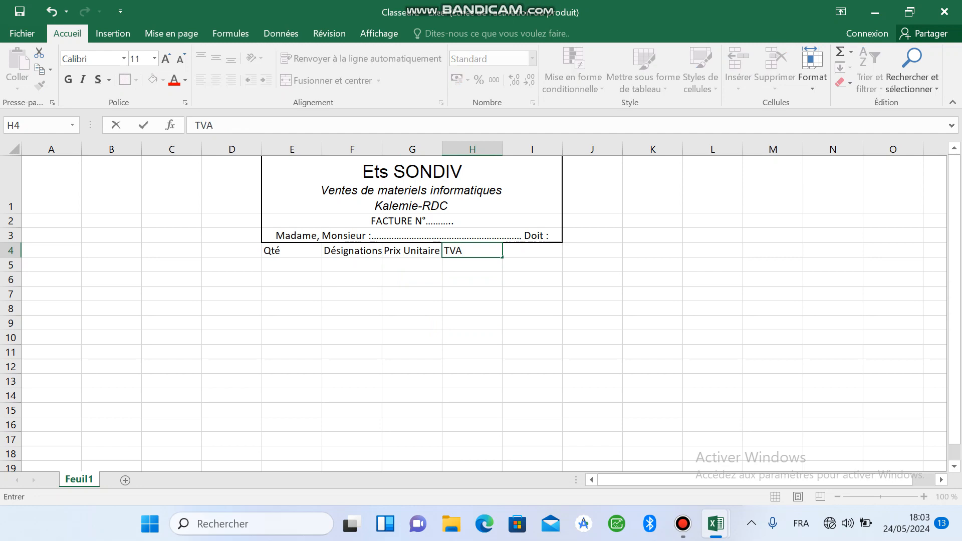
pyautogui.press('Tab')
pyautogui.write('Pri')
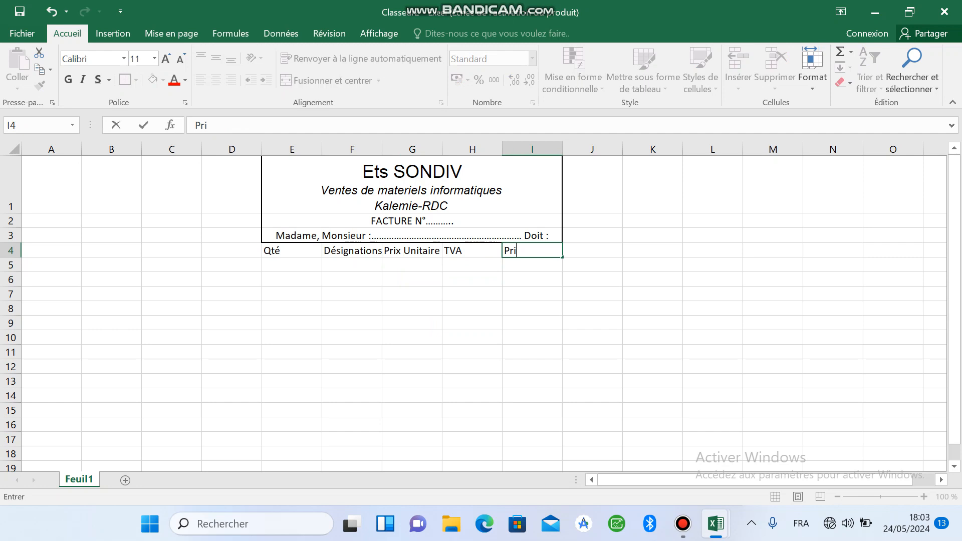
pyautogui.write('x Ht')
pyautogui.click(412, 308)
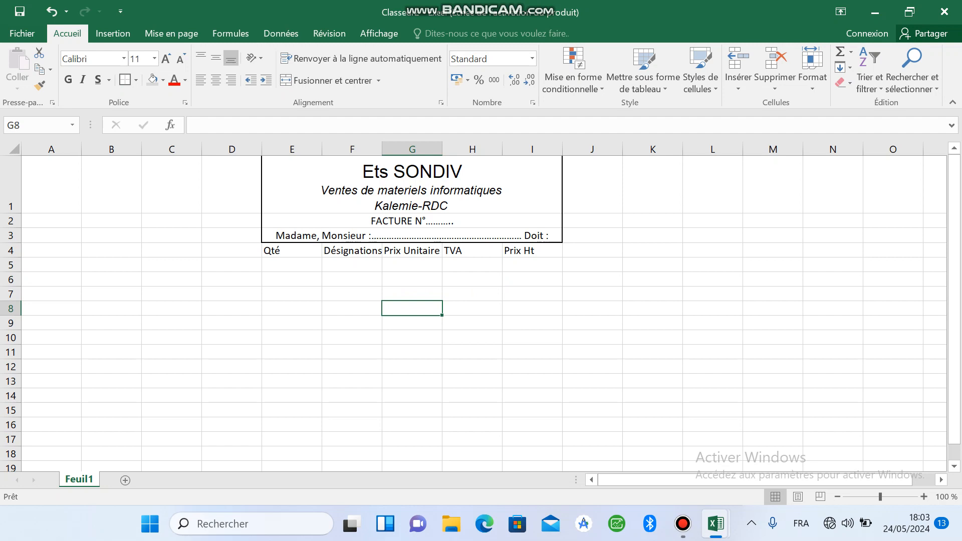
# Step: Apply all borders to the item table range E4:I16
pyautogui.moveTo(292, 250); pyautogui.dragTo(532, 425)
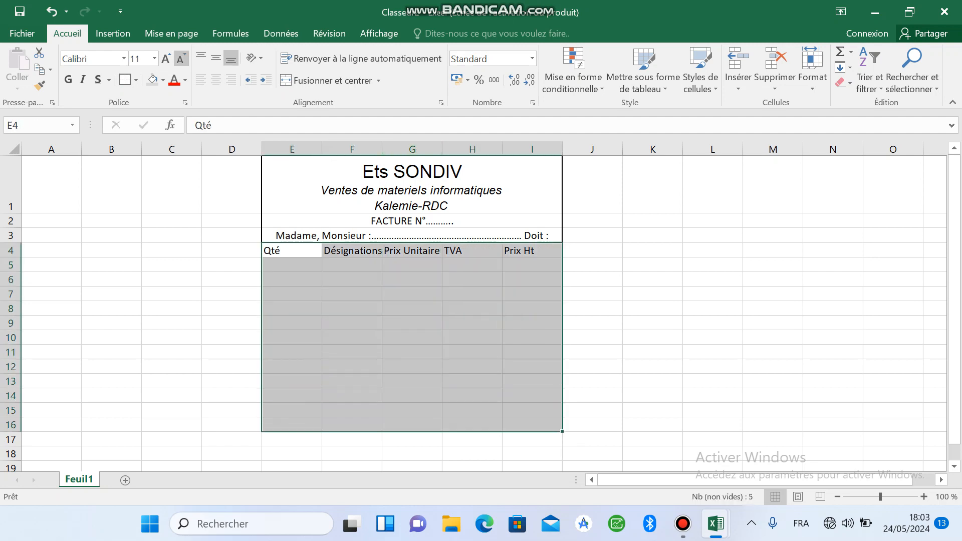
pyautogui.click(135, 80)
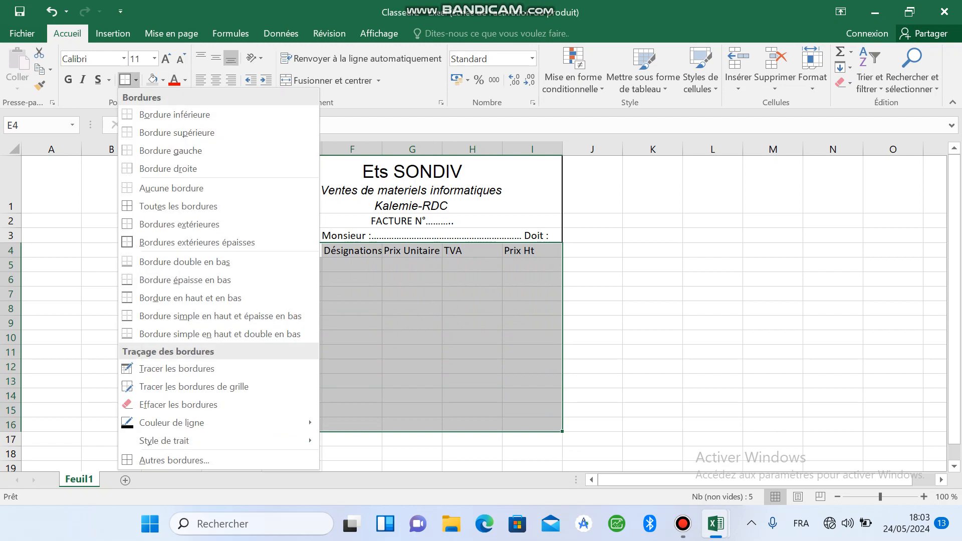
pyautogui.click(178, 206)
pyautogui.click(412, 366)
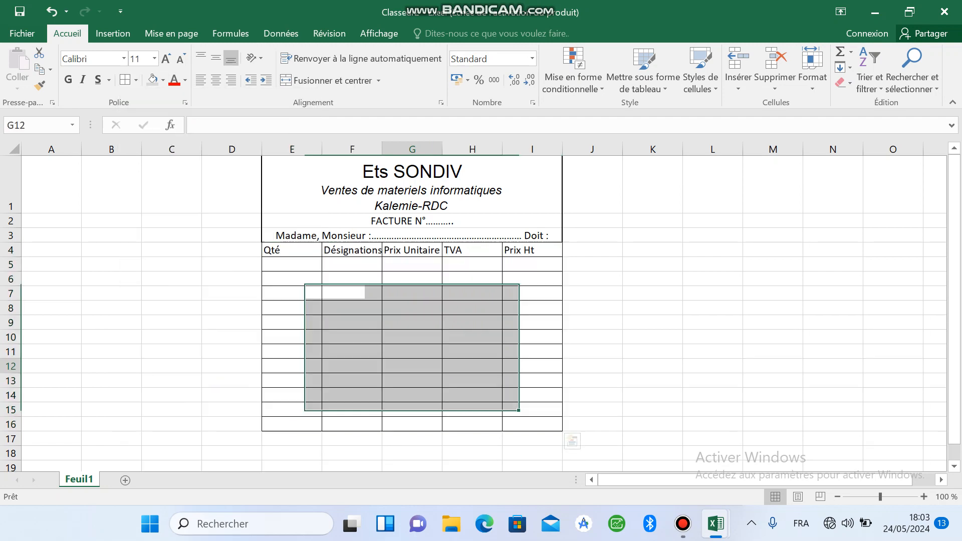
# Step: Fill the column headings E4:I4 with grey and format their text as 12-point Arial italic
pyautogui.moveTo(291, 250)
pyautogui.mouseDown()
pyautogui.moveTo(531, 264)
pyautogui.moveTo(532, 250)
pyautogui.mouseUp()
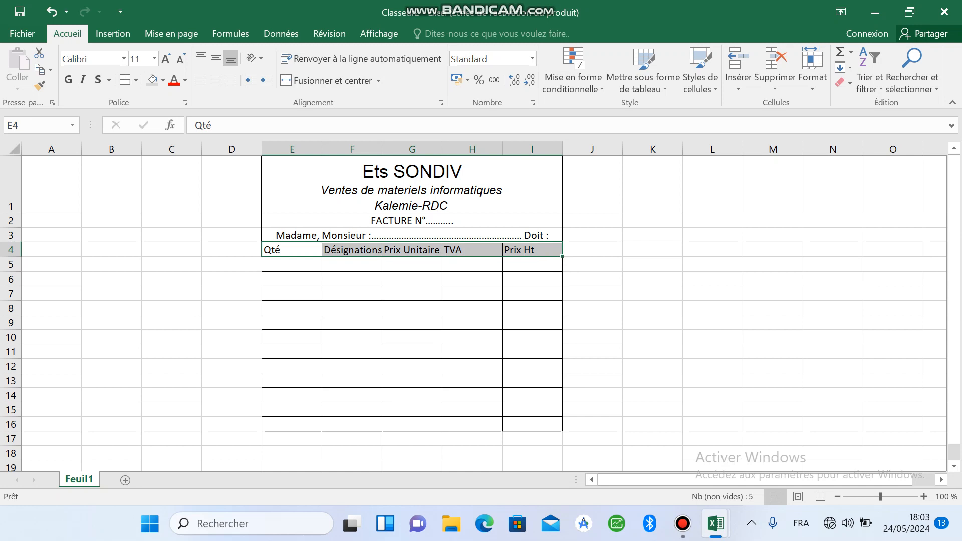
pyautogui.click(152, 80)
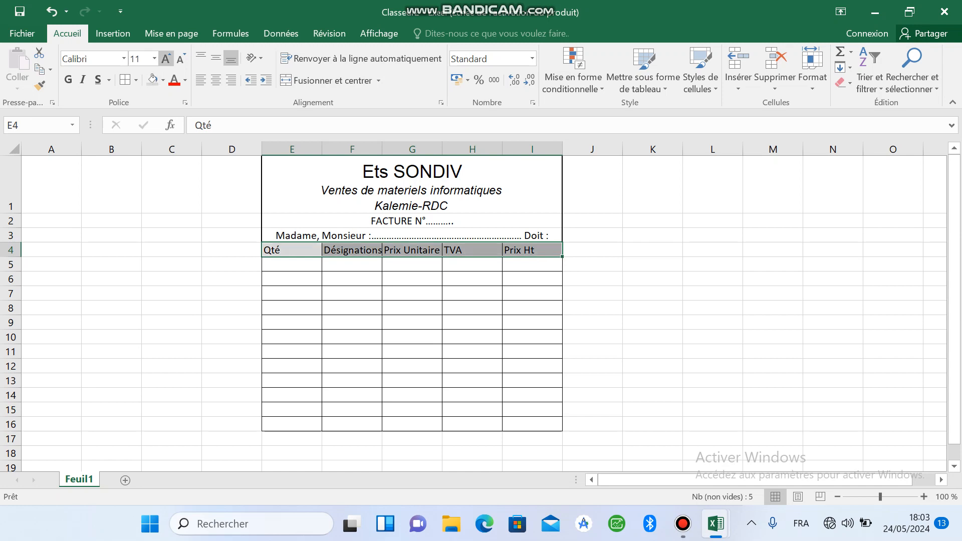
pyautogui.click(166, 58)
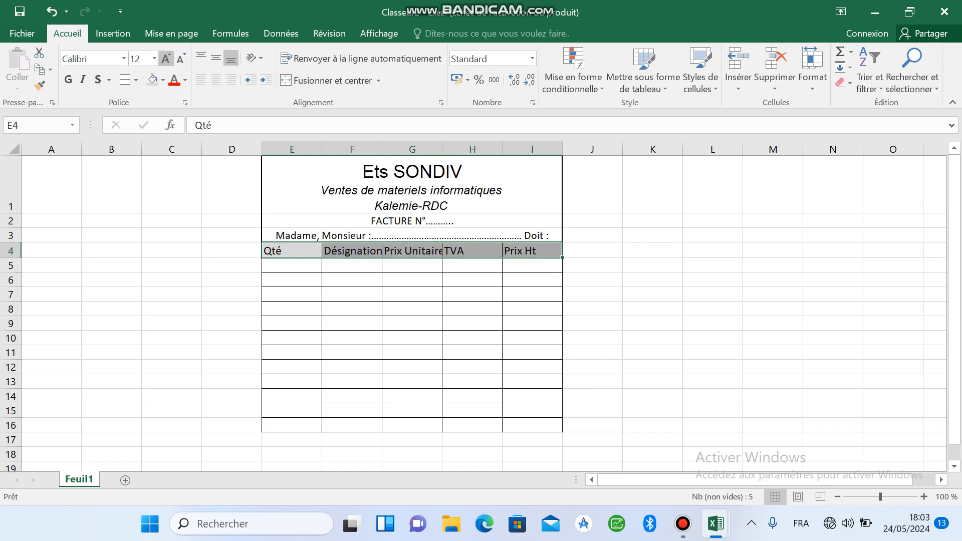
pyautogui.click(91, 59)
pyautogui.write('Arial')
pyautogui.press('Return')
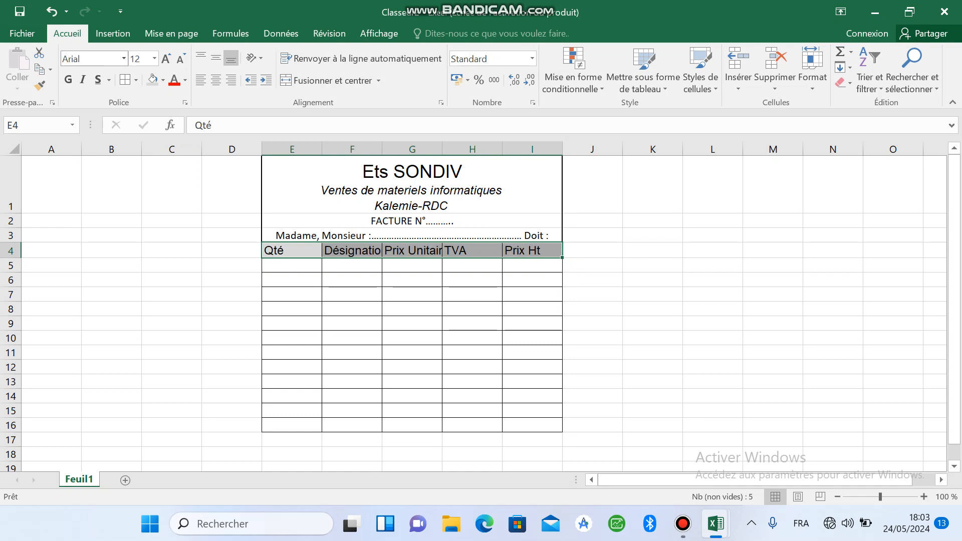
pyautogui.click(83, 79)
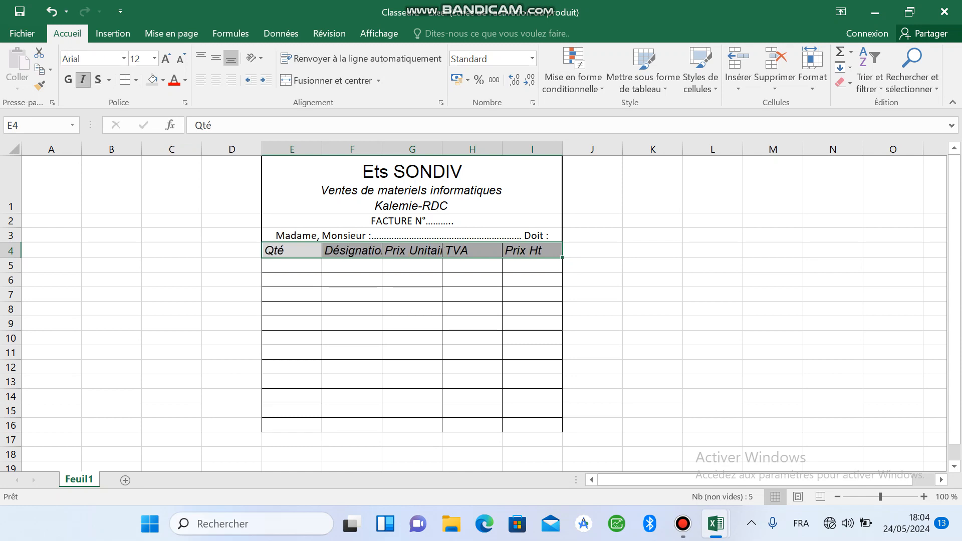
pyautogui.click(352, 309)
# Step: Set the font of the empty table cells E5:I16 to Arial
pyautogui.moveTo(292, 265); pyautogui.dragTo(537, 425)
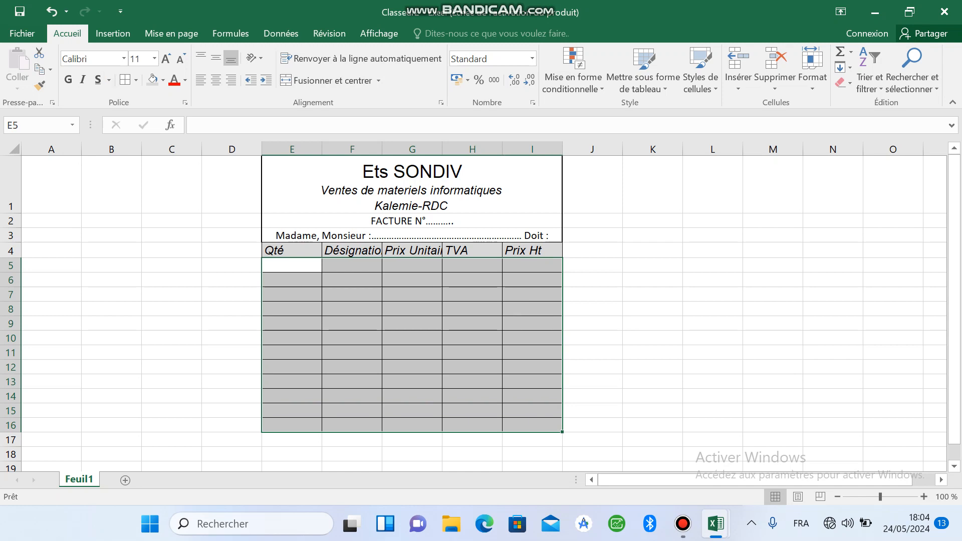
pyautogui.click(124, 59)
pyautogui.write('Arial')
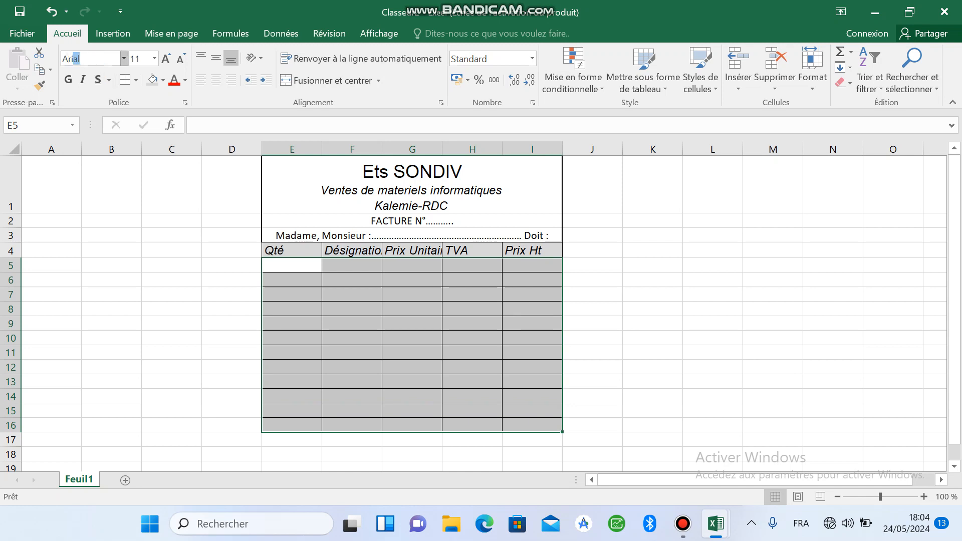
pyautogui.press('Return')
pyautogui.click(352, 310)
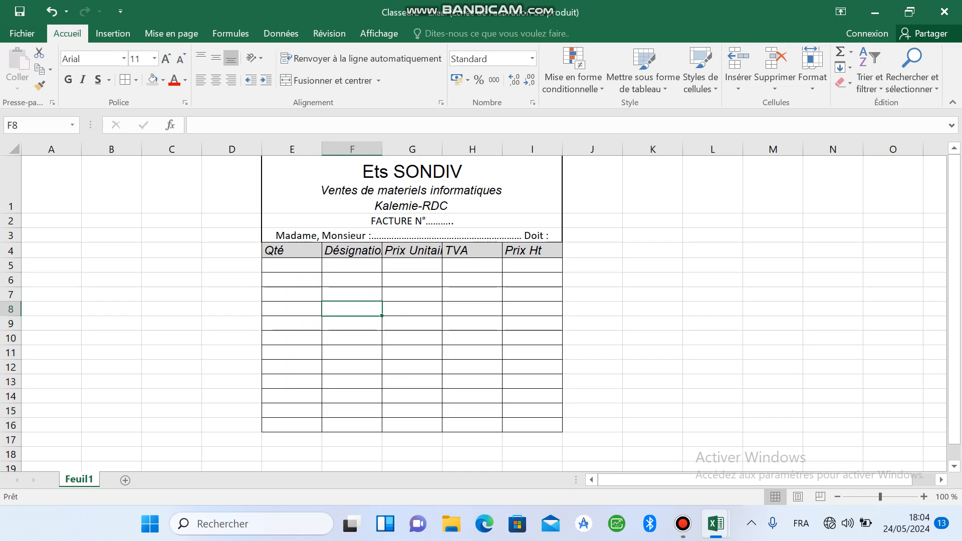
# Step: Narrow column E and widen columns F to I so that all the headings fit
pyautogui.moveTo(322, 150); pyautogui.dragTo(306, 149)
pyautogui.moveTo(366, 149); pyautogui.dragTo(422, 150)
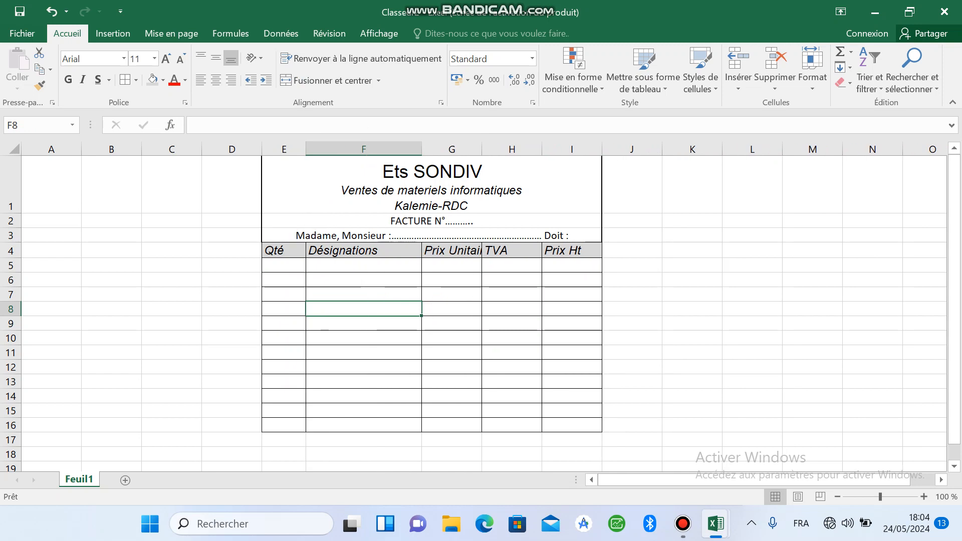
pyautogui.moveTo(482, 149); pyautogui.dragTo(503, 149)
pyautogui.moveTo(563, 150)
pyautogui.mouseDown()
pyautogui.moveTo(576, 149)
pyautogui.moveTo(553, 149)
pyautogui.moveTo(576, 149)
pyautogui.mouseUp()
pyautogui.moveTo(636, 150); pyautogui.dragTo(648, 149)
pyautogui.click(539, 353)
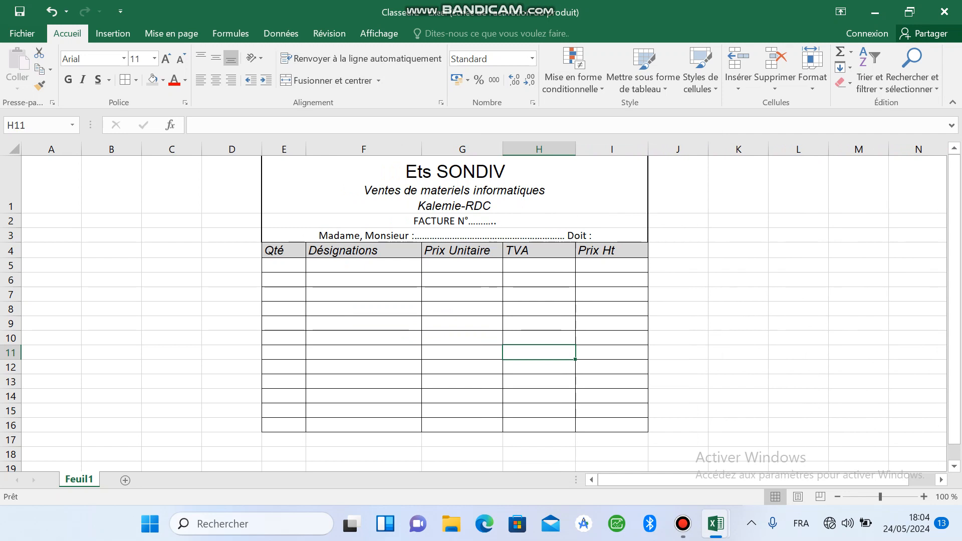
# Step: Format cells G5:I16 as Monétaire with the CDF currency symbol
pyautogui.moveTo(462, 266)
pyautogui.mouseDown()
pyautogui.moveTo(539, 382)
pyautogui.moveTo(611, 425)
pyautogui.mouseUp()
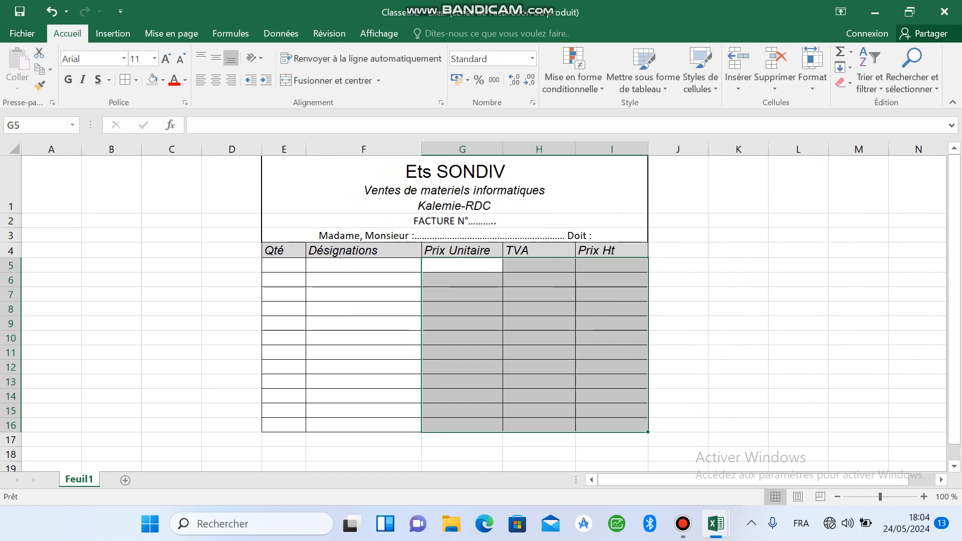
pyautogui.click(532, 59)
pyautogui.click(528, 378)
pyautogui.click(530, 145)
pyautogui.click(889, 179)
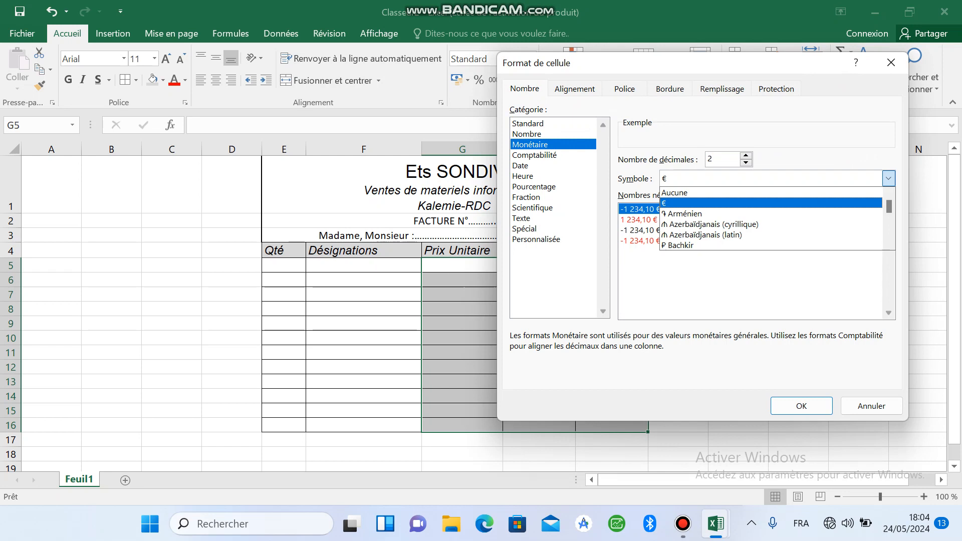
pyautogui.press('c')
pyautogui.press('c')
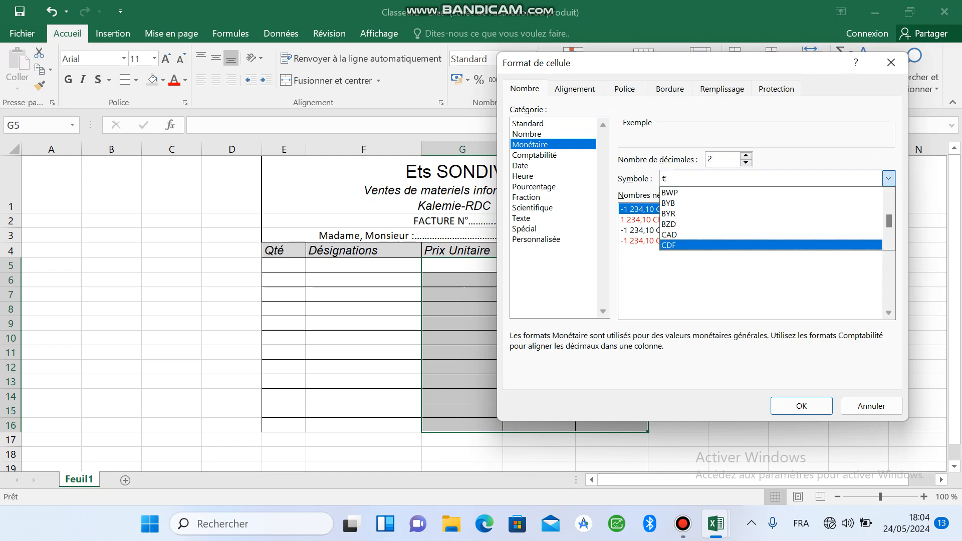
pyautogui.press('Return')
pyautogui.press('Return')
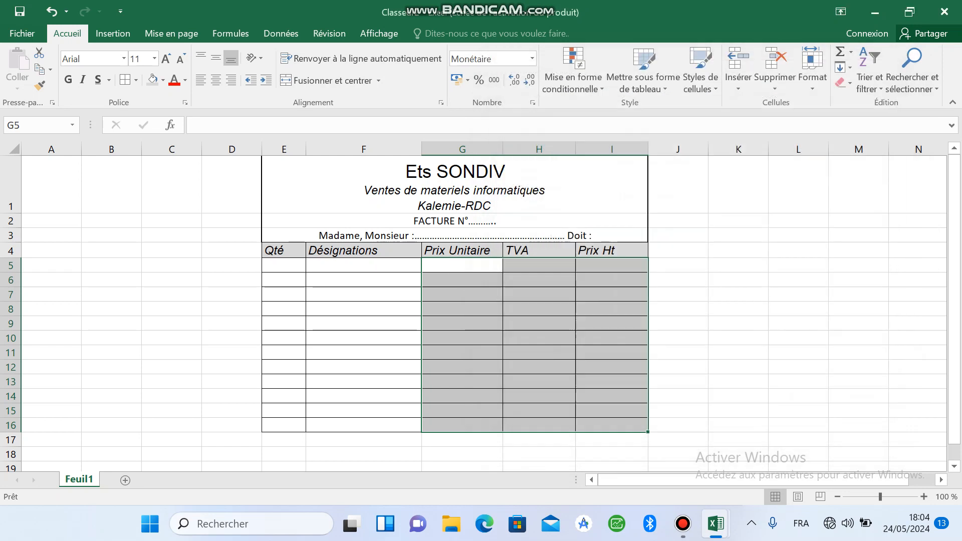
pyautogui.click(462, 353)
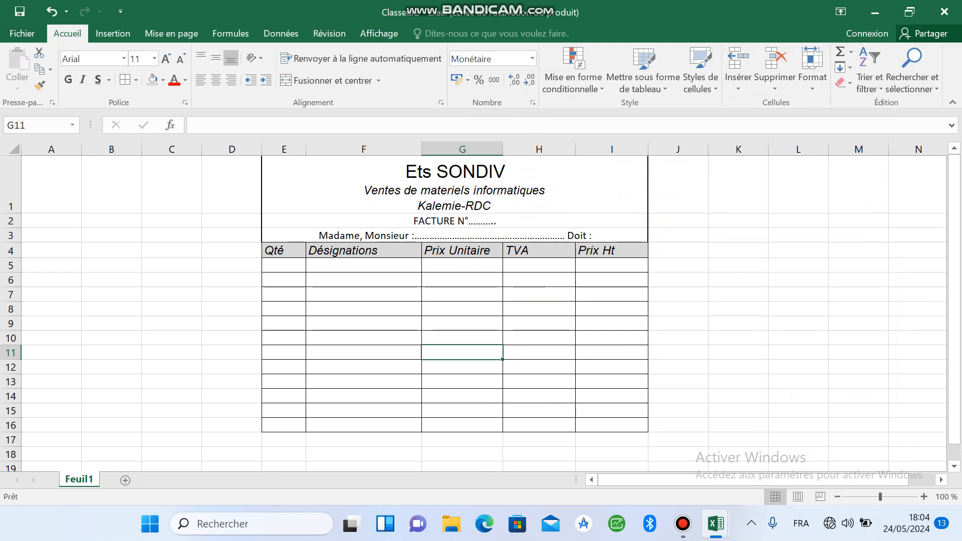
# Step: Enter the total labels Prix Total HT in H17 and TVA in H18, below the item table
pyautogui.click(539, 440)
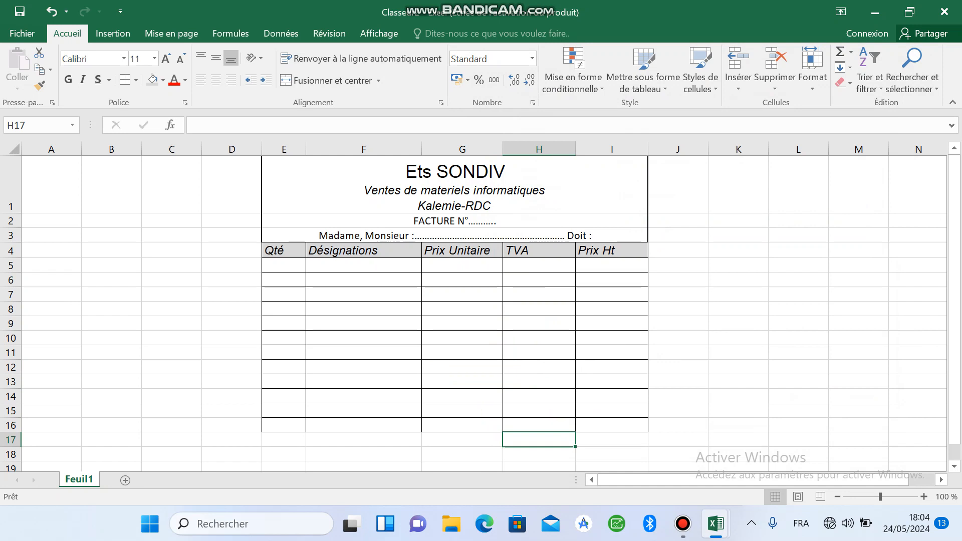
pyautogui.write('P')
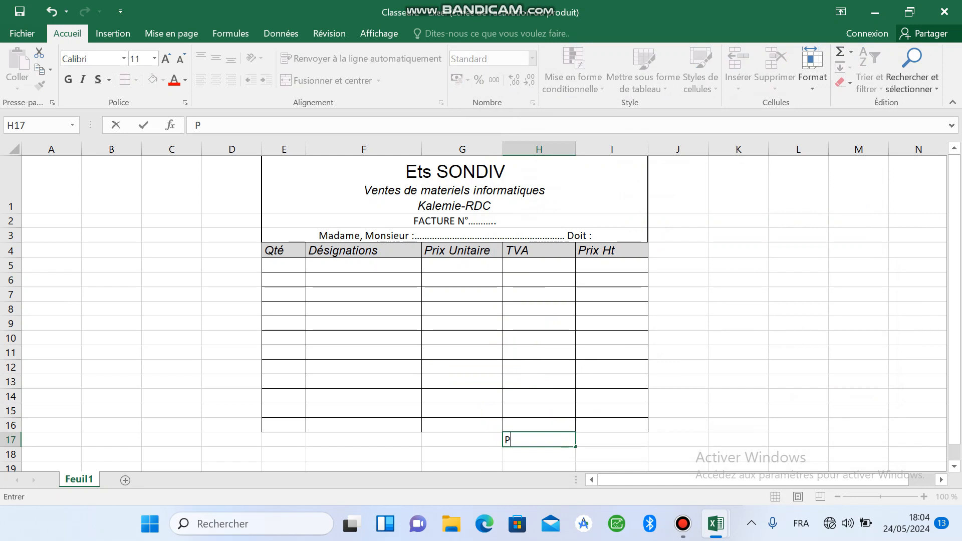
pyautogui.write('rix Total')
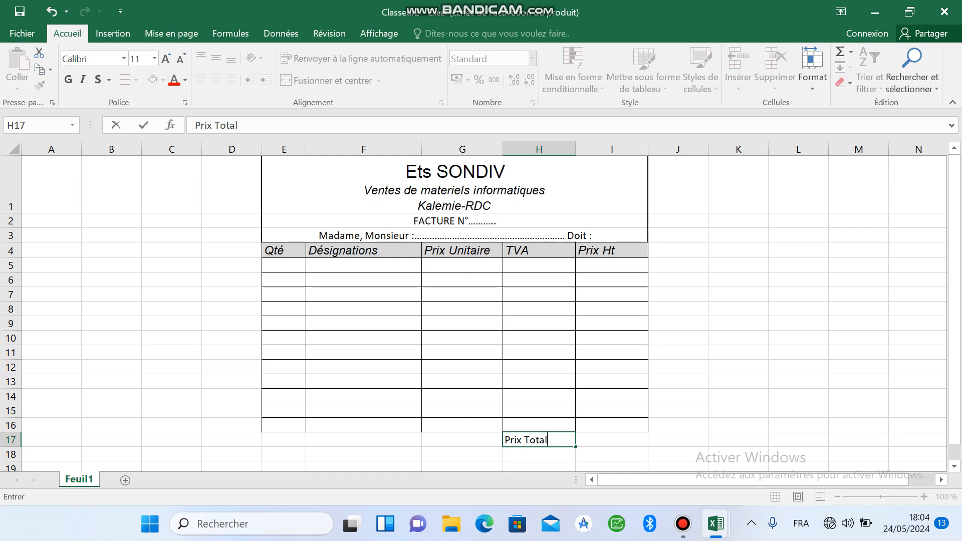
pyautogui.write(' HT')
pyautogui.press('Return')
pyautogui.write('TVA')
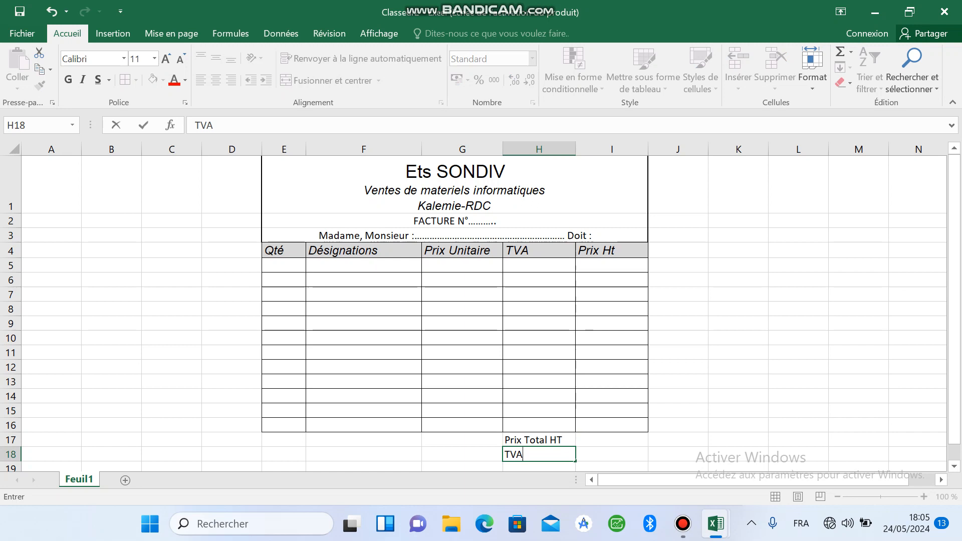
pyautogui.press('Return')
# Step: Enter the labels Rémise in H19 and Nét à Payer in H20
pyautogui.write('R')
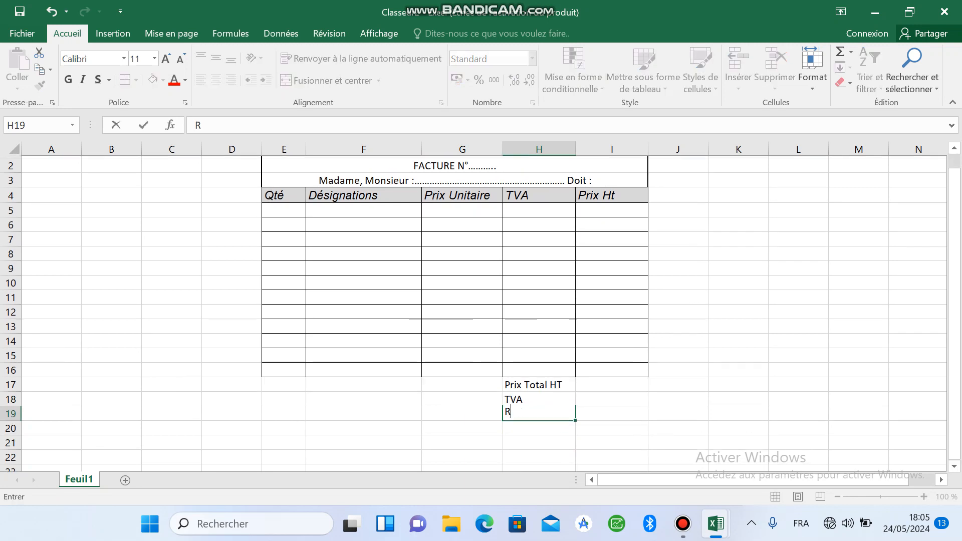
pyautogui.write('émise')
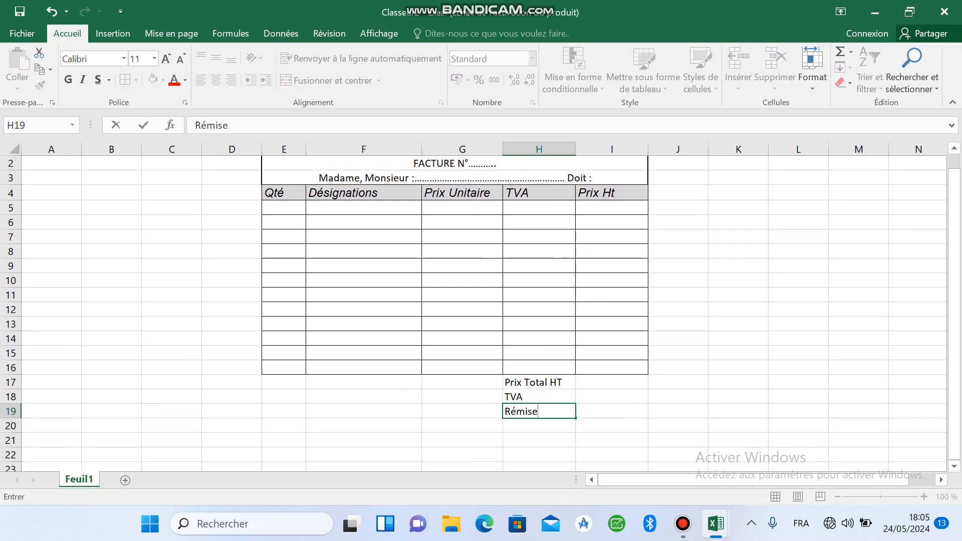
pyautogui.press('Return')
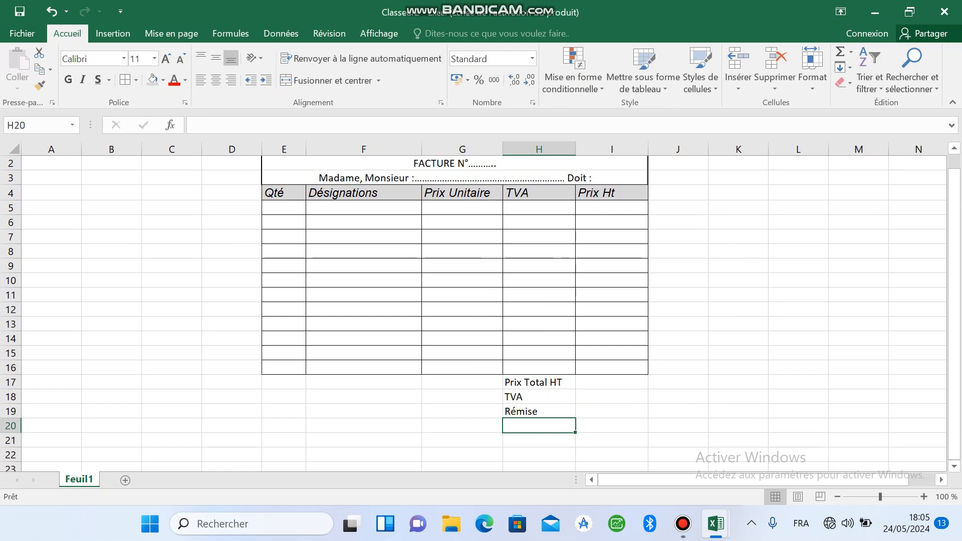
pyautogui.write('Né')
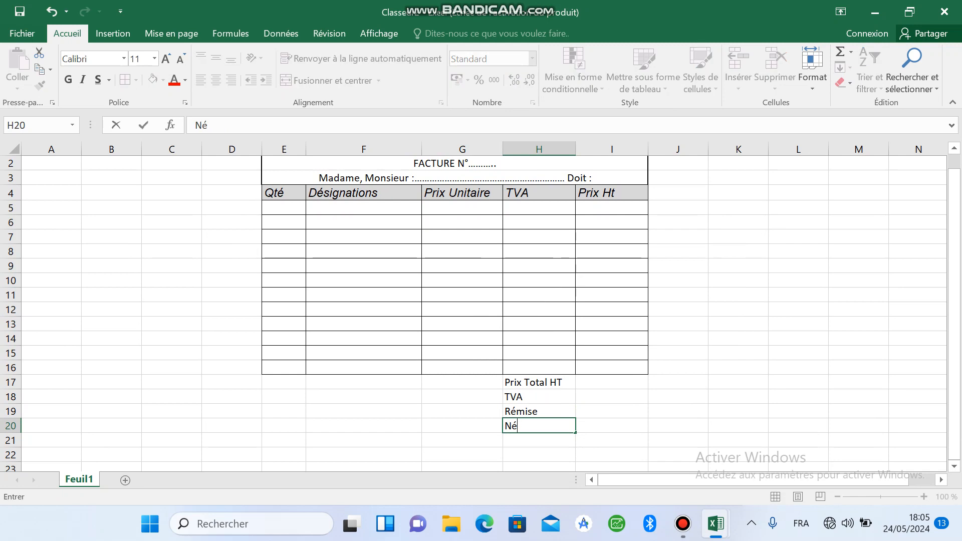
pyautogui.write('t à')
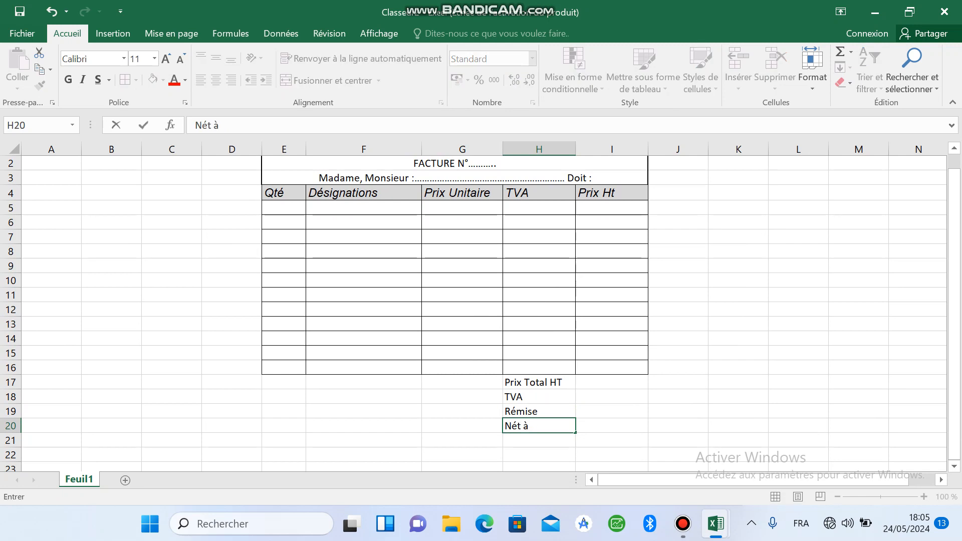
pyautogui.write(' Payer')
pyautogui.click(612, 397)
# Step: Format the totals block H17:I20 as right-aligned Arial bold italic
pyautogui.moveTo(534, 382); pyautogui.dragTo(624, 426)
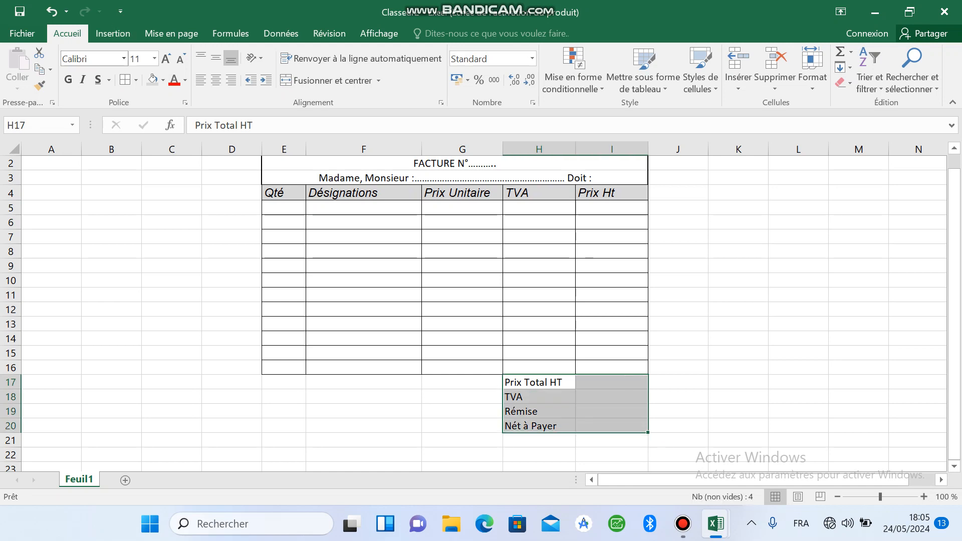
pyautogui.click(118, 59)
pyautogui.write('Arial')
pyautogui.press('Return')
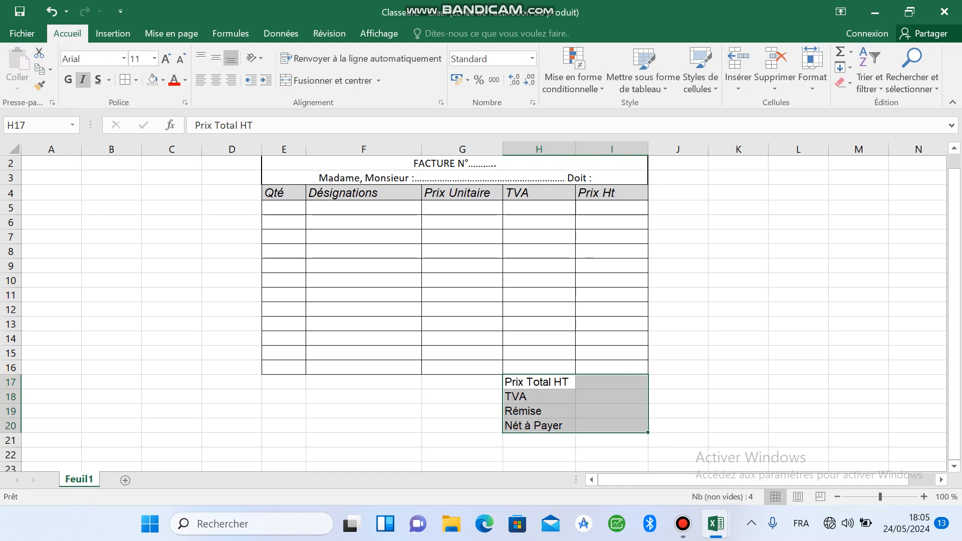
pyautogui.click(68, 79)
pyautogui.click(83, 79)
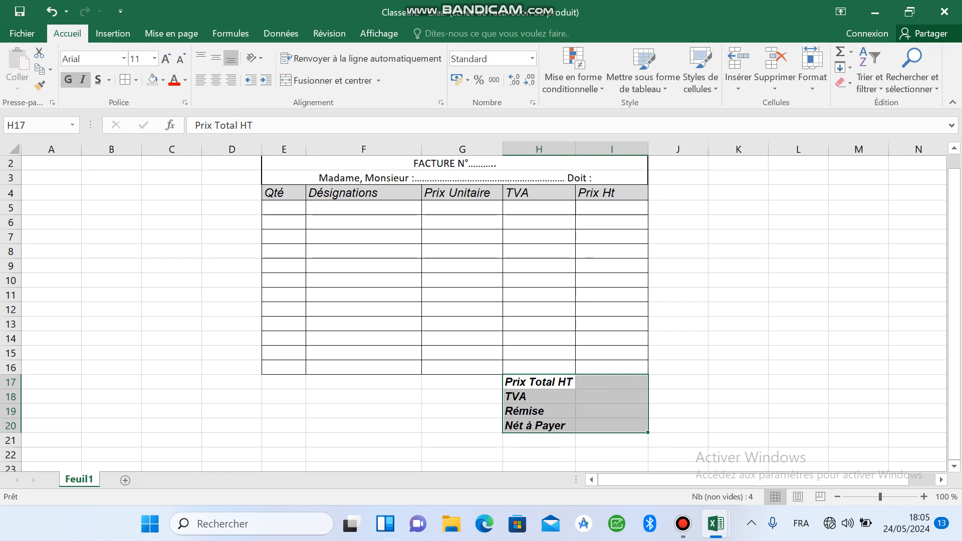
pyautogui.click(231, 80)
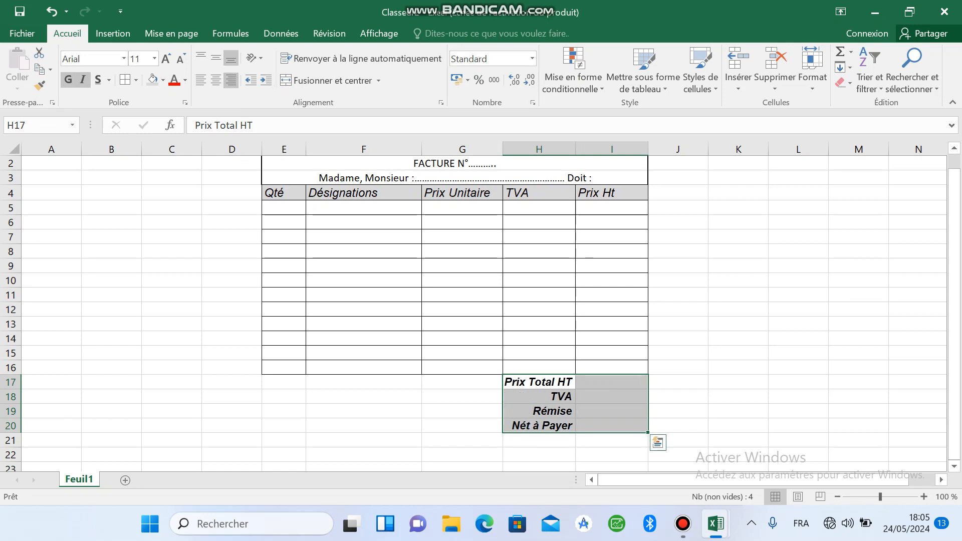
pyautogui.click(612, 412)
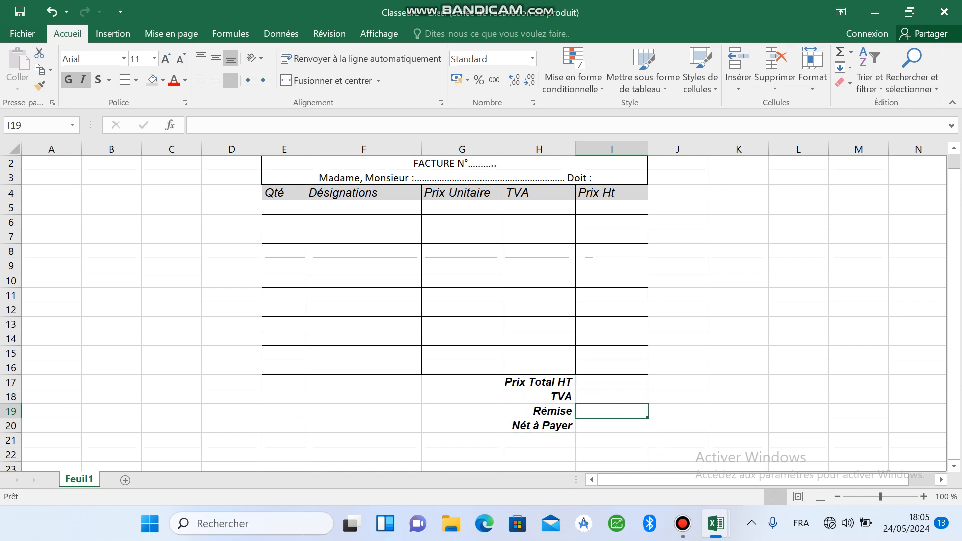
# Step: Apply all borders to the totals block H17:I20 and fill it with grey
pyautogui.moveTo(538, 382); pyautogui.dragTo(612, 426)
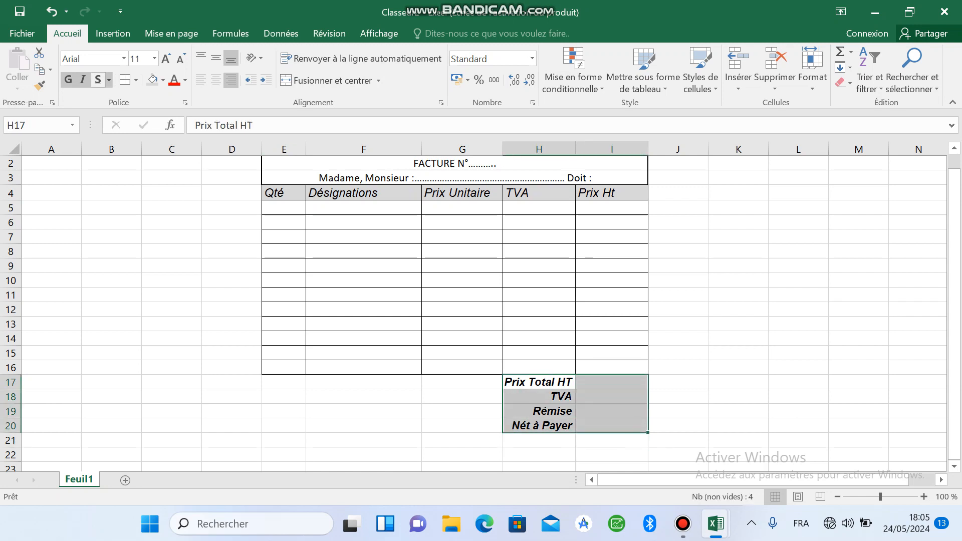
pyautogui.click(125, 80)
pyautogui.click(462, 383)
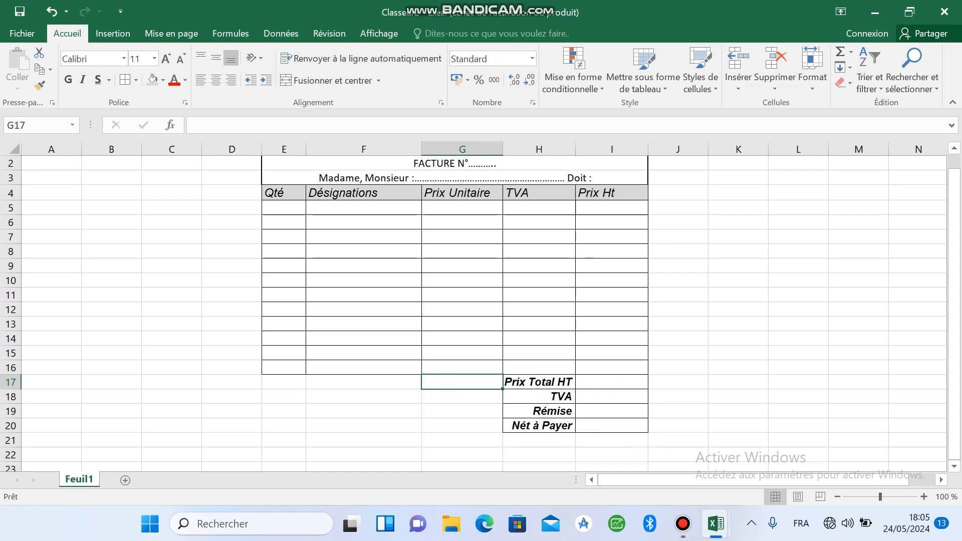
pyautogui.moveTo(538, 382); pyautogui.dragTo(612, 425)
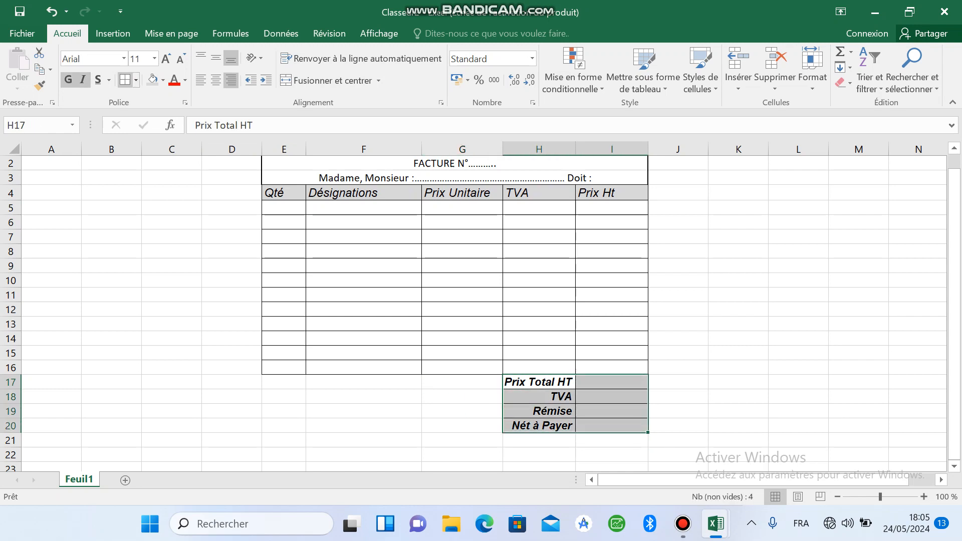
pyautogui.click(153, 80)
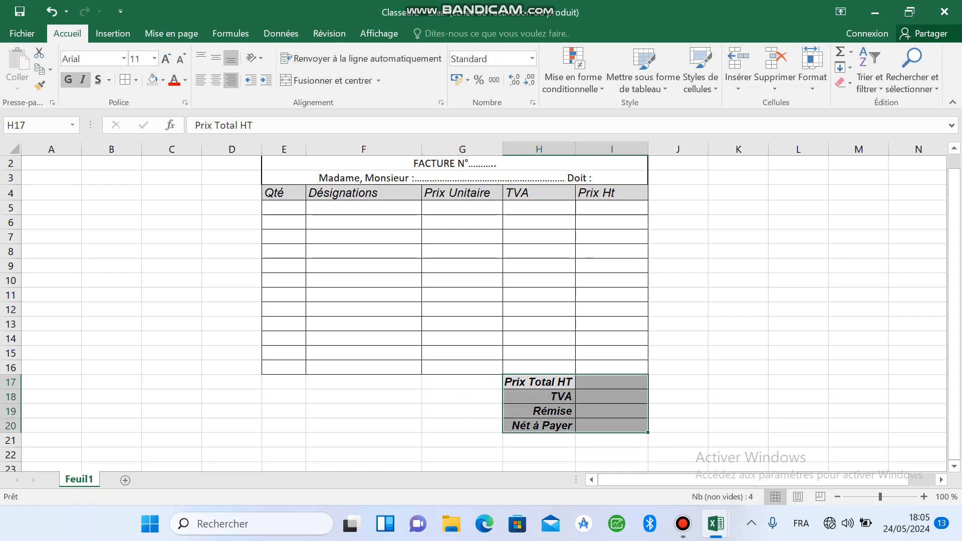
pyautogui.click(462, 397)
pyautogui.click(462, 440)
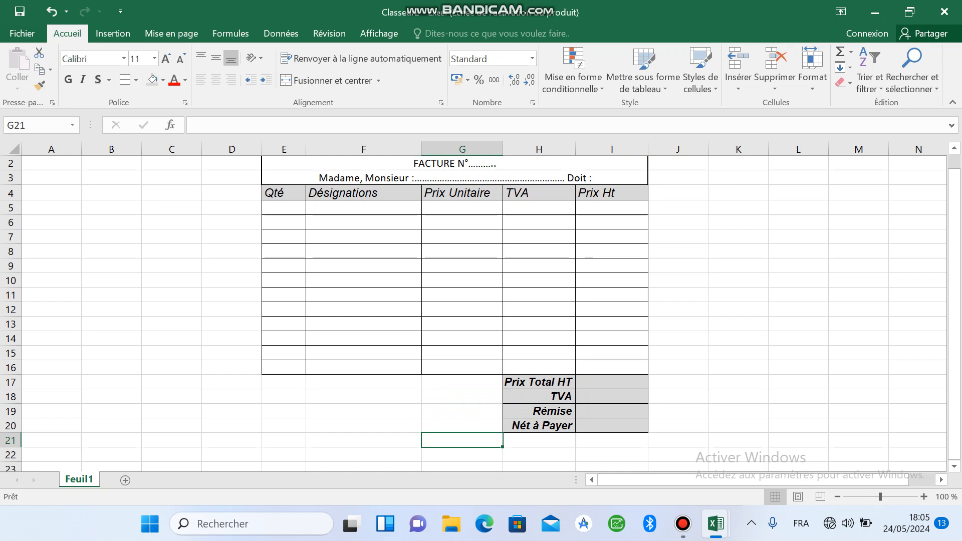
# Step: Begin the TVA formula in H5 with =PRODUIT(E5;G5)*, multiplying the quantity by the unit price
pyautogui.click(539, 208)
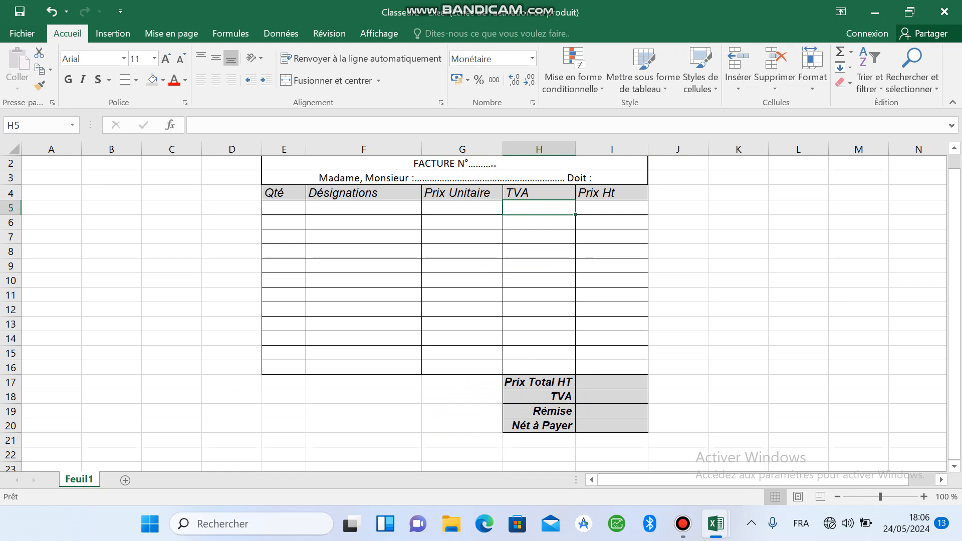
pyautogui.write('=')
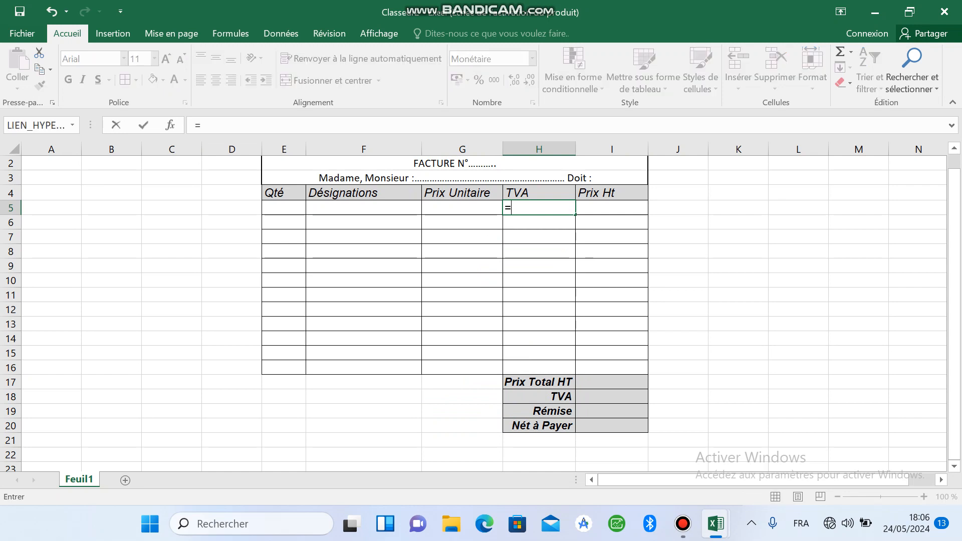
pyautogui.write('prod')
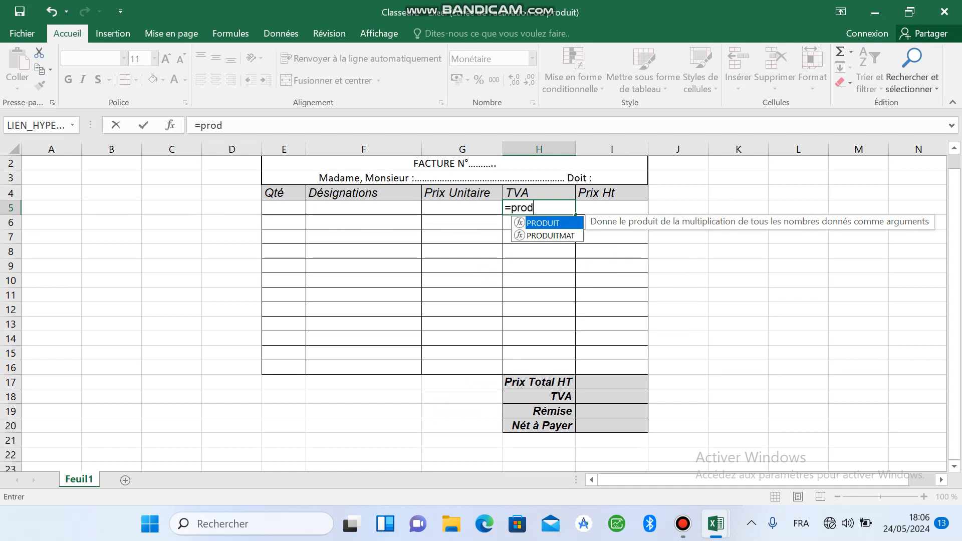
pyautogui.press('Tab')
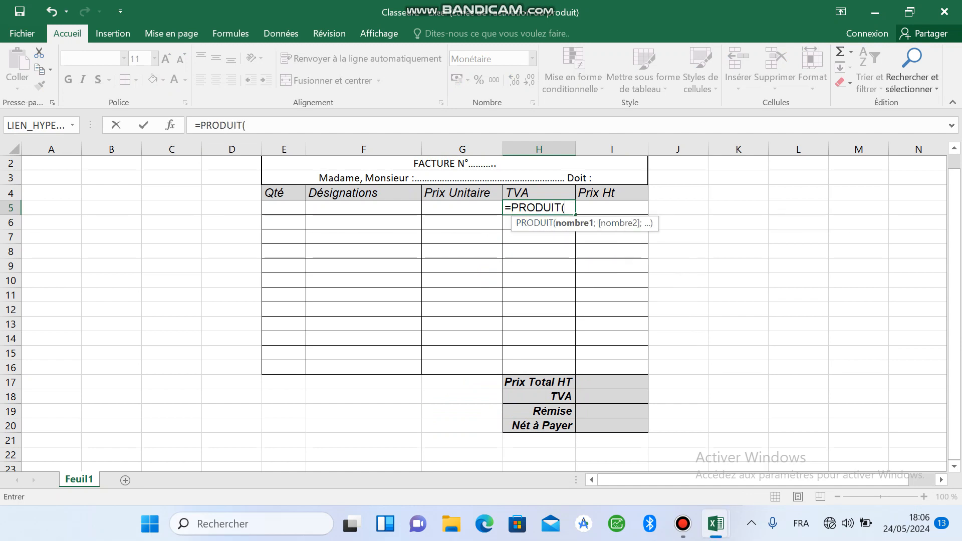
pyautogui.click(284, 207)
pyautogui.write(';')
pyautogui.click(462, 207)
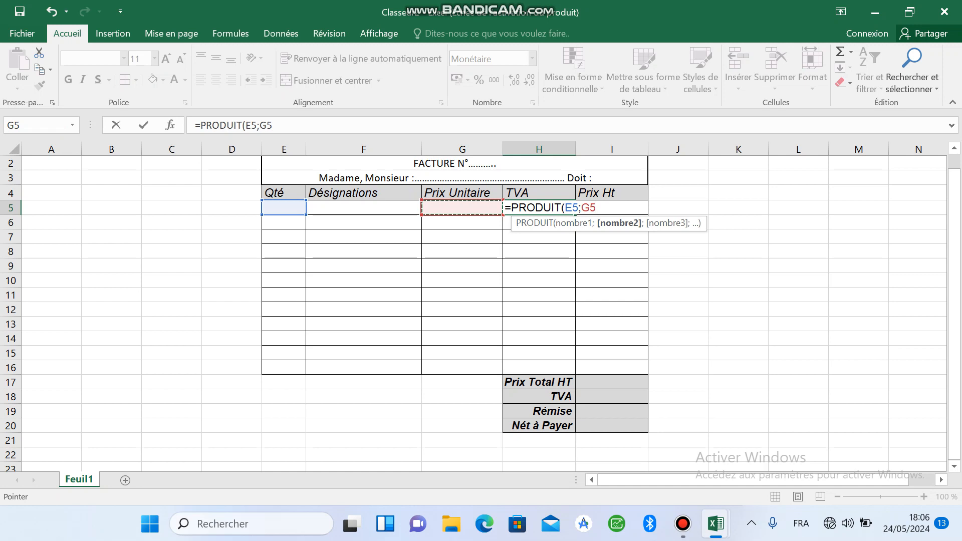
pyautogui.write(')*')
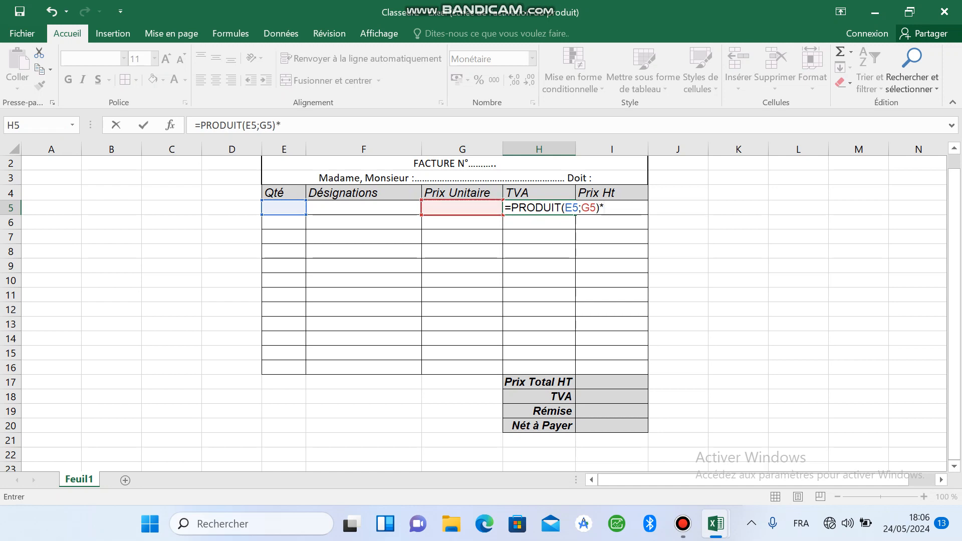
pyautogui.write('q')
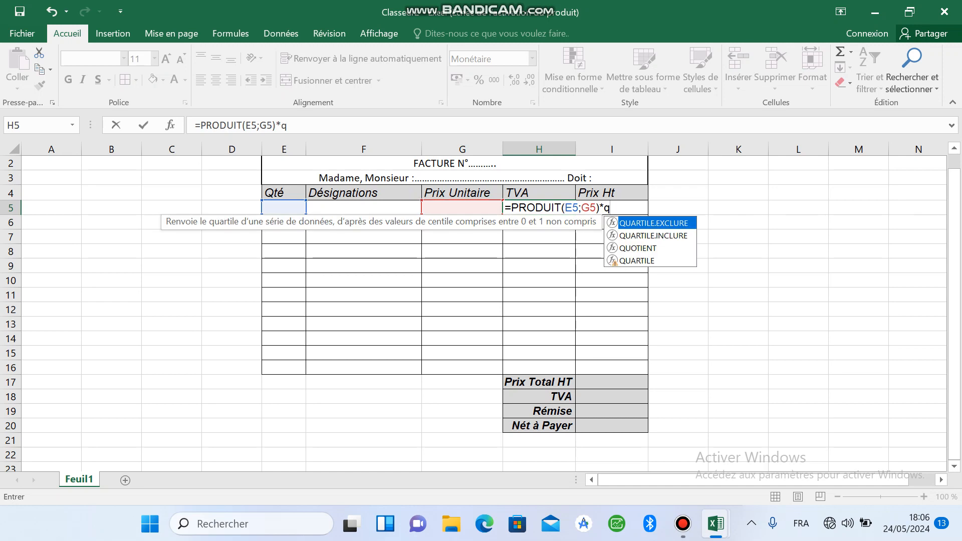
# Step: Complete the H5 formula with QUOTIENT(16;100) and copy it down the TVA column to H16
pyautogui.doubleClick(638, 249)
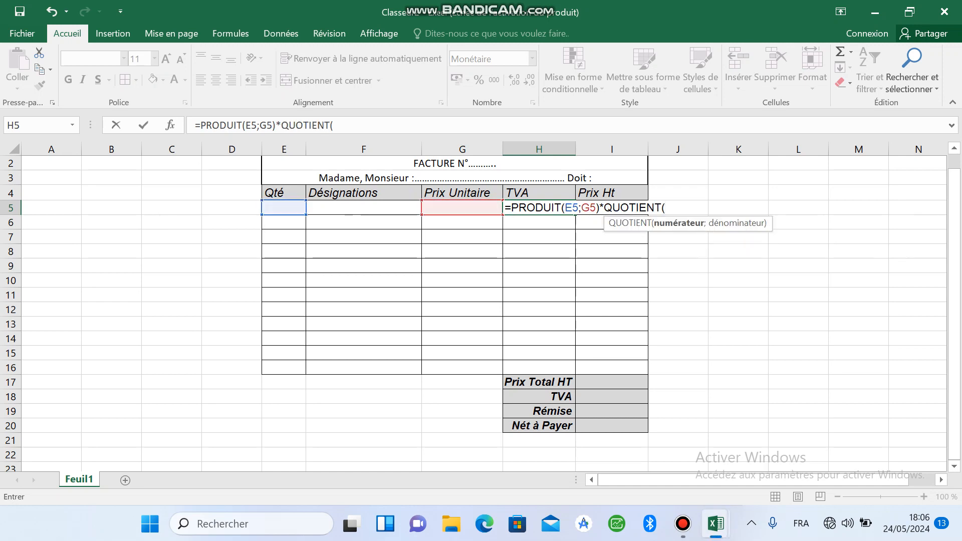
pyautogui.write('16.')
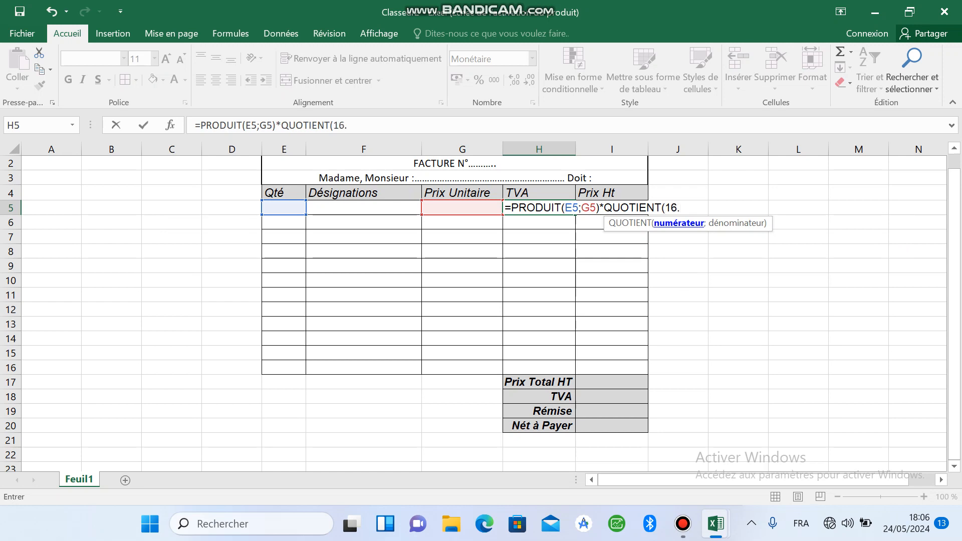
pyautogui.press('BackSpace')
pyautogui.write(';&')
pyautogui.press('BackSpace')
pyautogui.write('100')
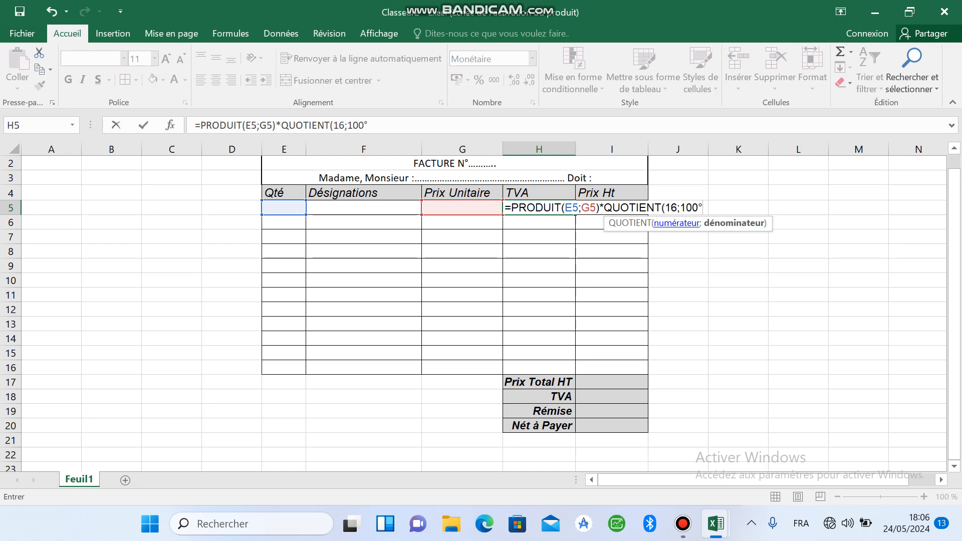
pyautogui.write(')')
pyautogui.press('Return')
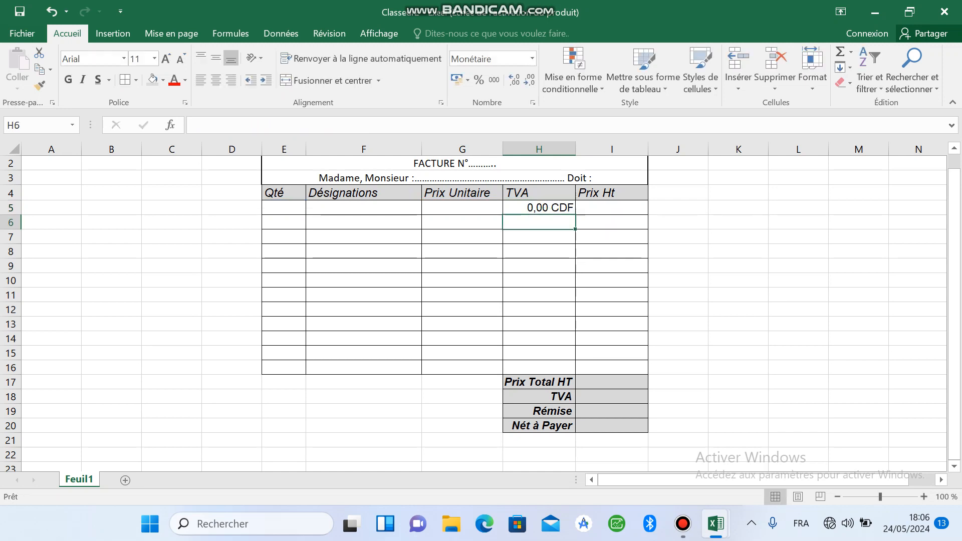
pyautogui.click(540, 208)
pyautogui.moveTo(576, 214); pyautogui.dragTo(575, 372)
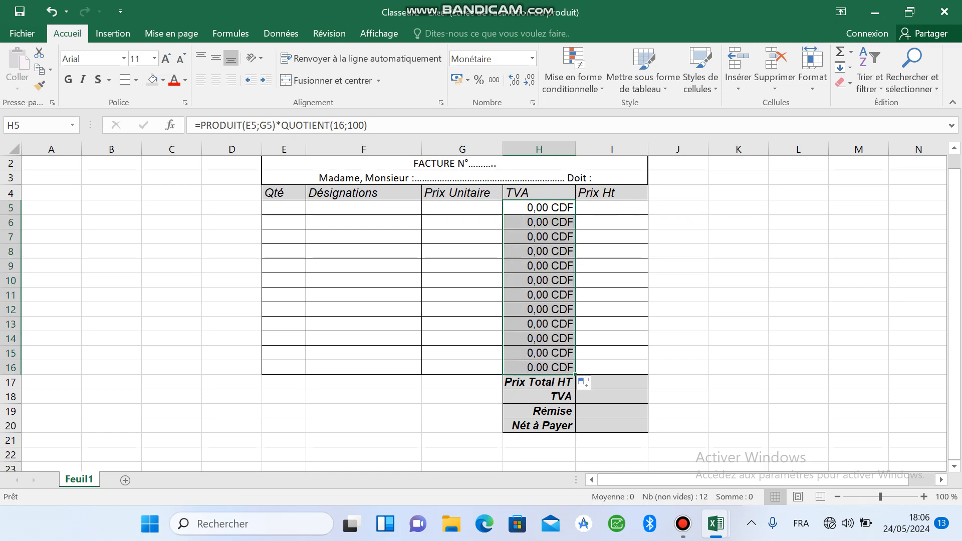
# Step: Enter the formula =PRODUIT(E5;G5) in I5 under Prix Ht
pyautogui.click(613, 208)
pyautogui.write('=')
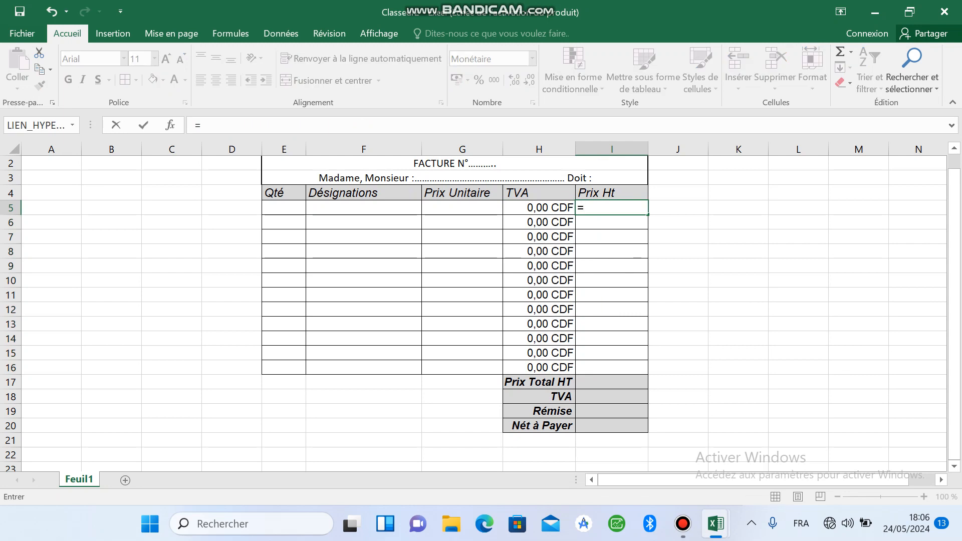
pyautogui.write('prod')
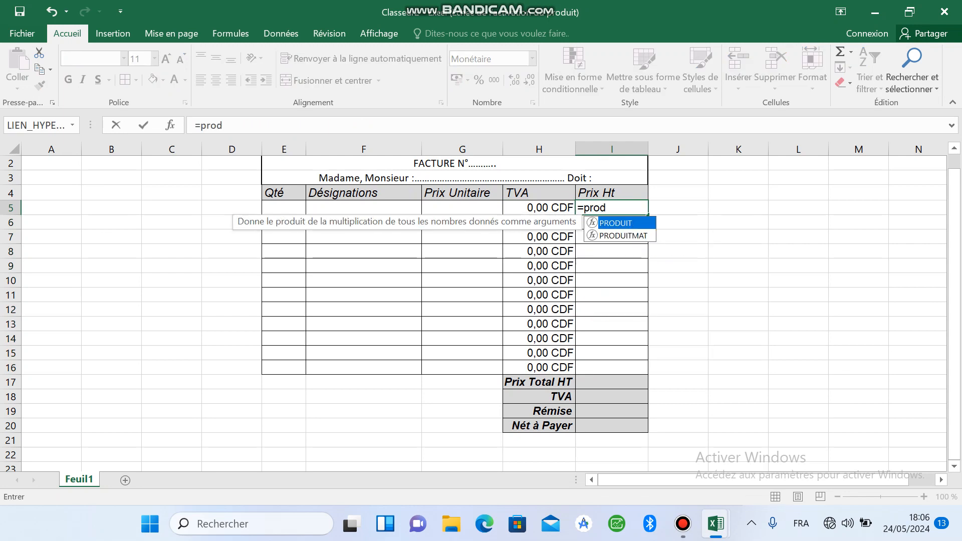
pyautogui.doubleClick(615, 224)
pyautogui.click(284, 208)
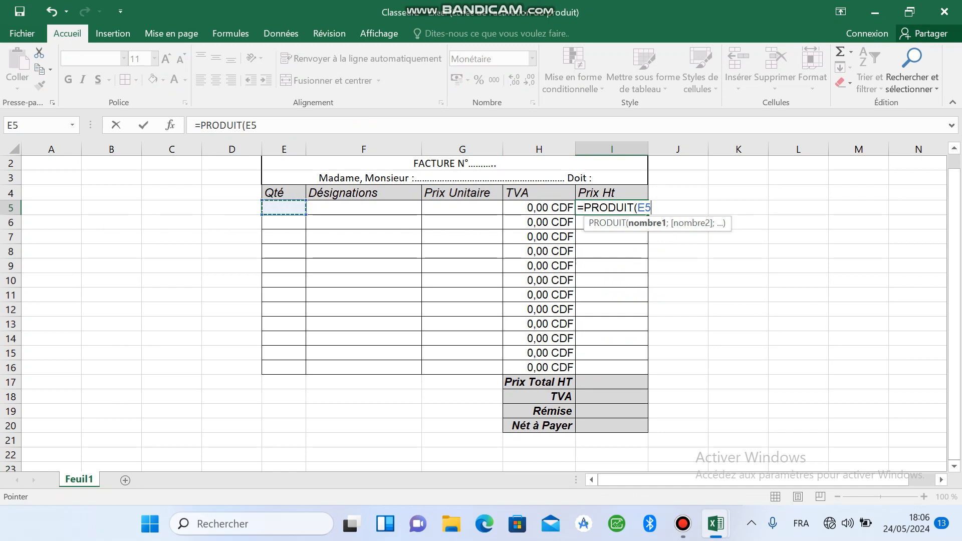
pyautogui.write(';')
pyautogui.click(462, 207)
pyautogui.press('Return')
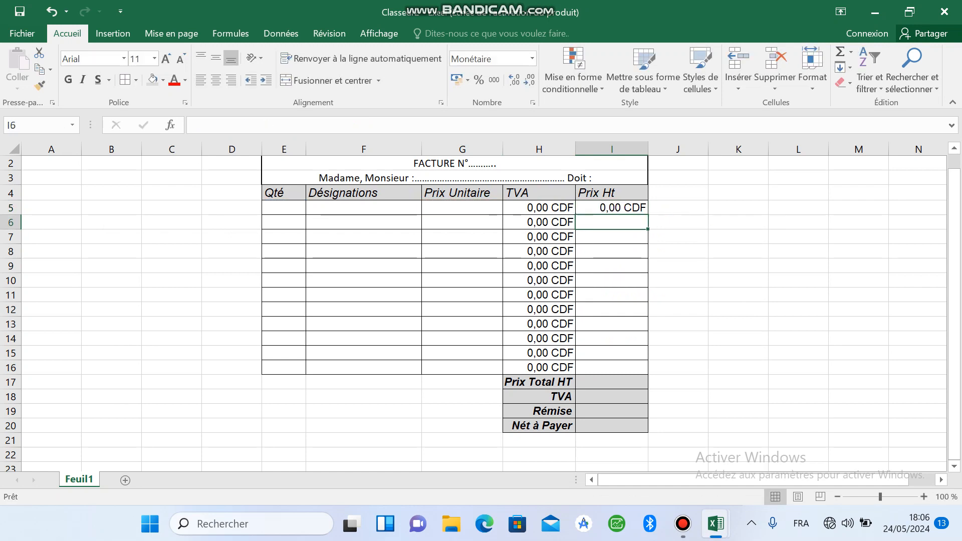
# Step: Copy the Prix Ht formula from I5 down the column to I16
pyautogui.click(612, 207)
pyautogui.moveTo(648, 215); pyautogui.dragTo(647, 374)
# Step: Enter the formula =PRODUIT(I5:I16) in I17 beside Prix Total HT
pyautogui.click(612, 383)
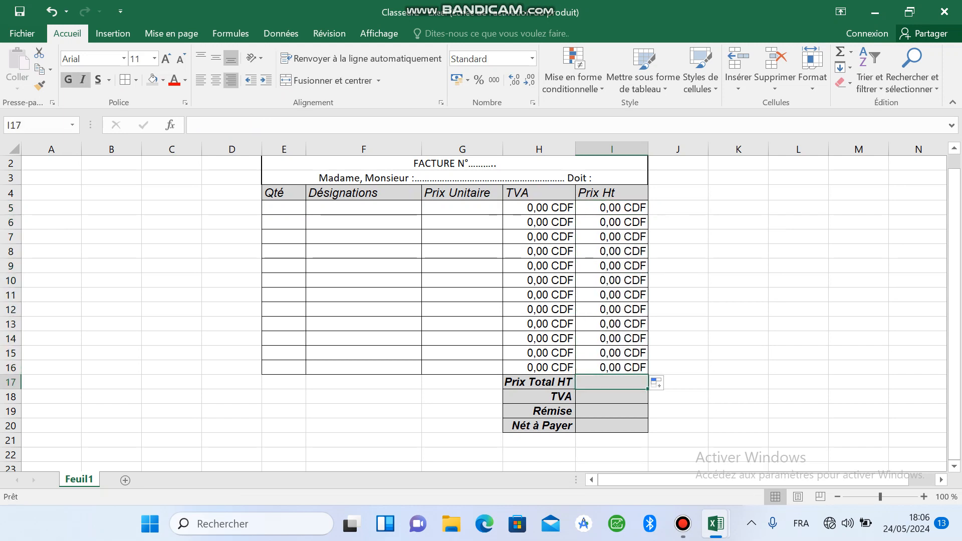
pyautogui.write('=')
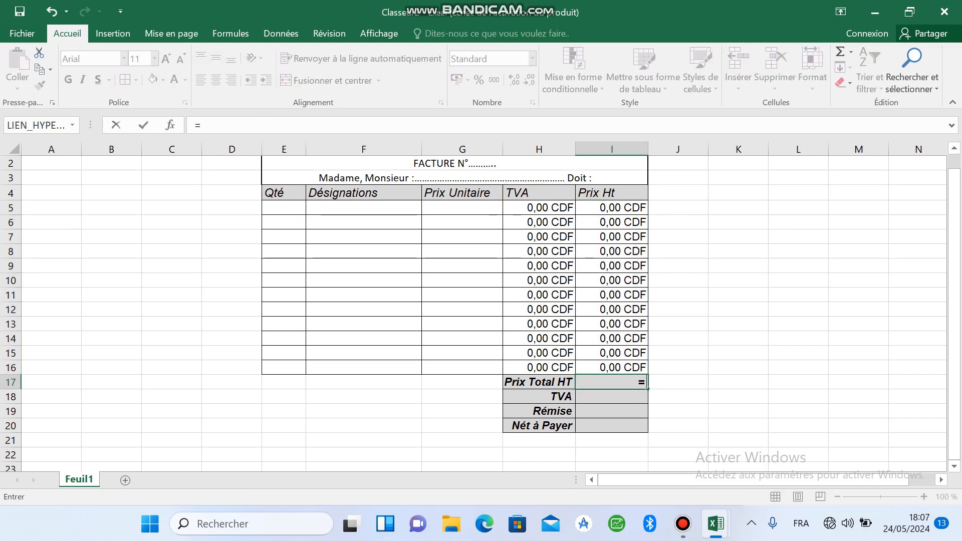
pyautogui.write('pro')
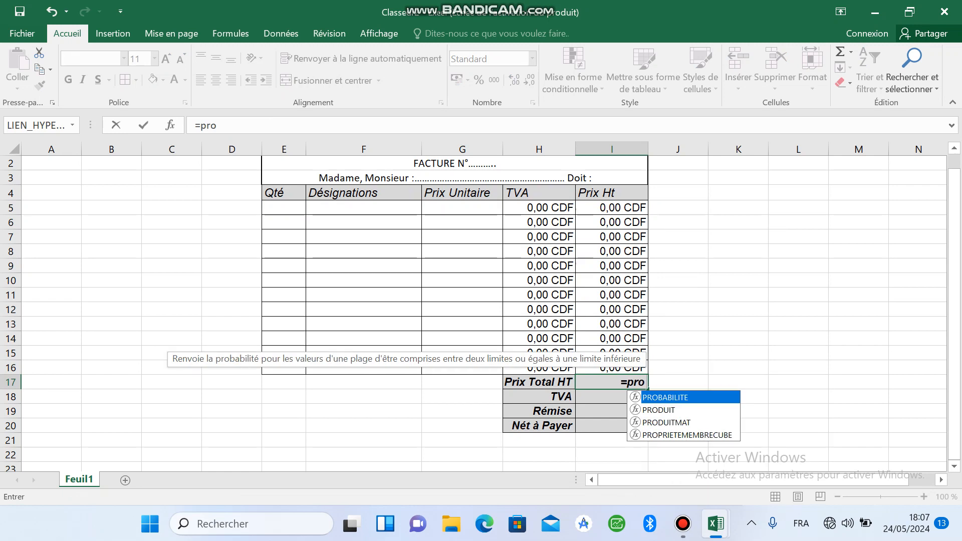
pyautogui.press('Down')
pyautogui.press('Tab')
pyautogui.moveTo(617, 208); pyautogui.dragTo(634, 371)
pyautogui.press('Return')
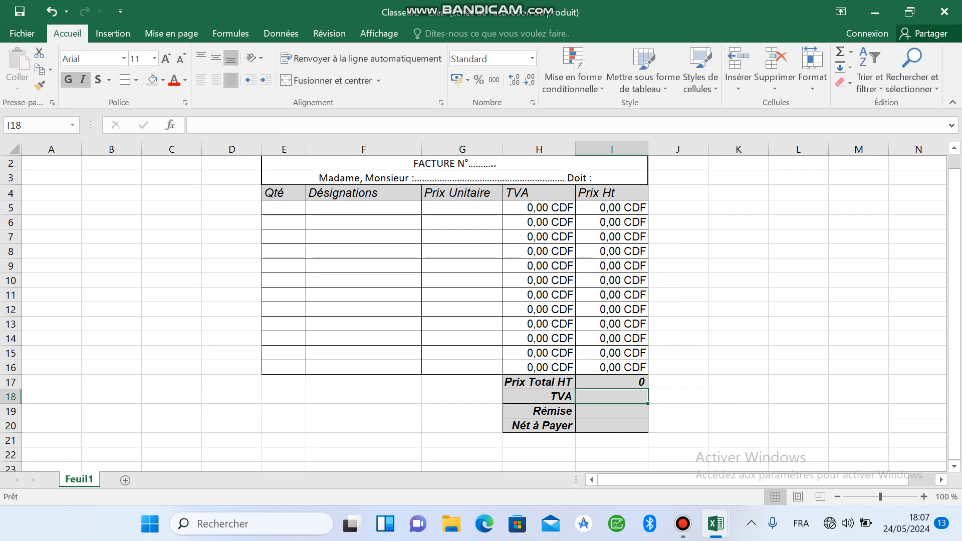
# Step: Enter the formula =SOMME(H5:H16) in I18 to total the TVA column
pyautogui.write('=')
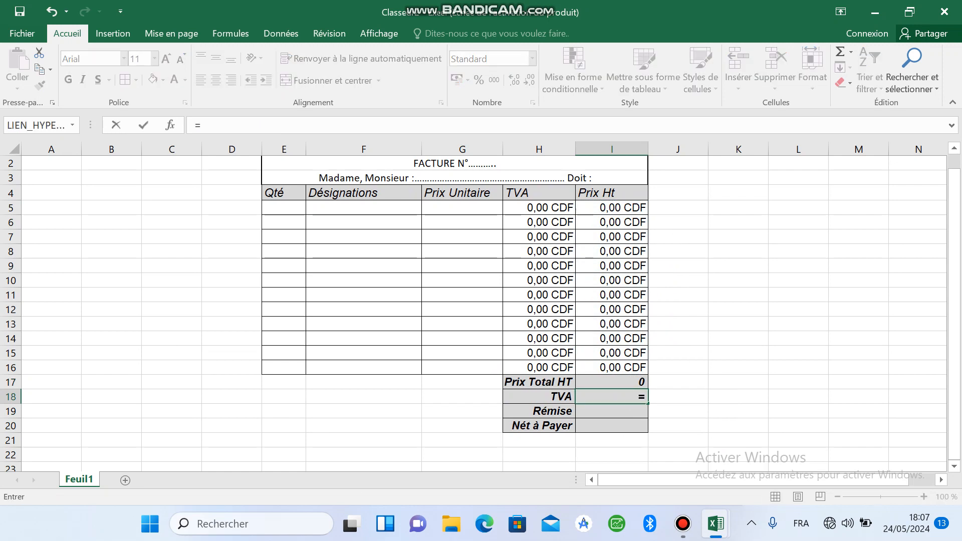
pyautogui.write('som')
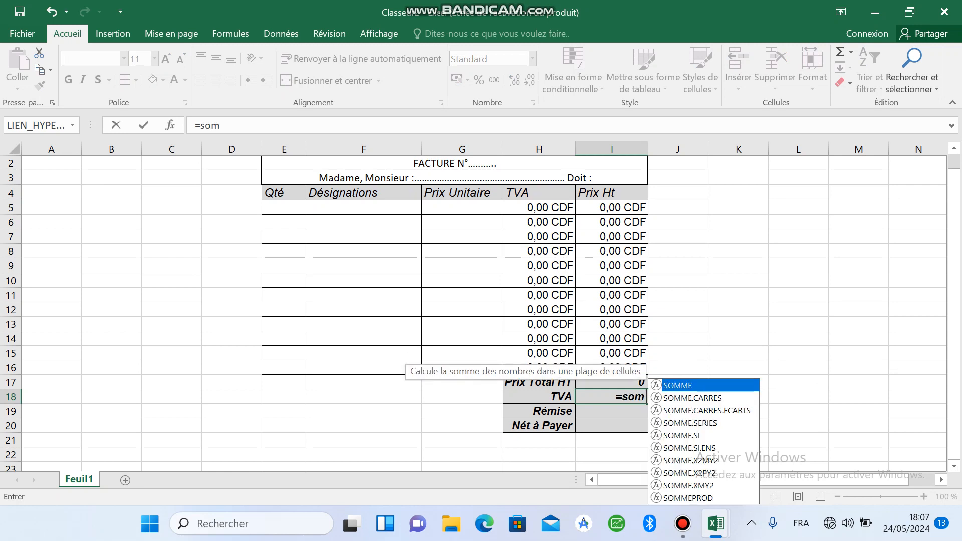
pyautogui.press('Tab')
pyautogui.moveTo(539, 207); pyautogui.dragTo(539, 368)
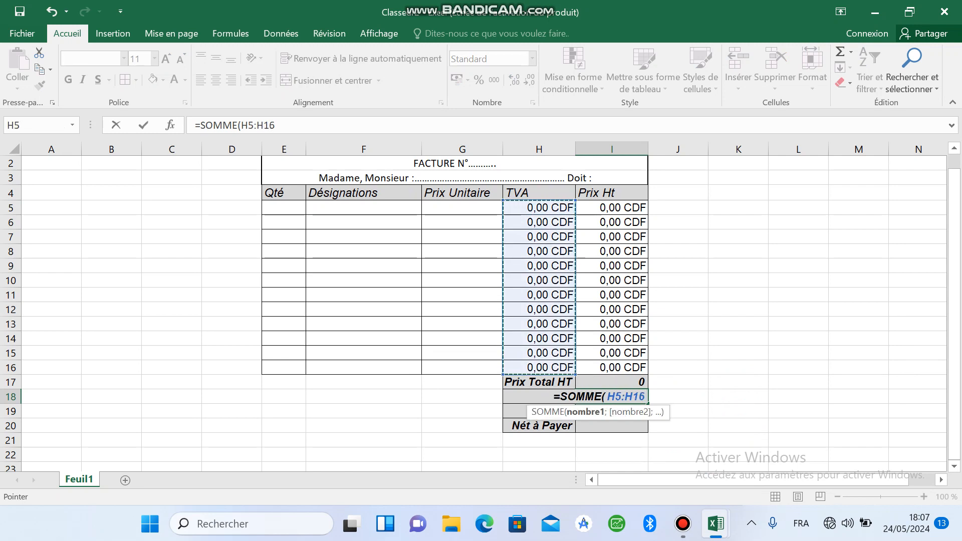
pyautogui.press('Return')
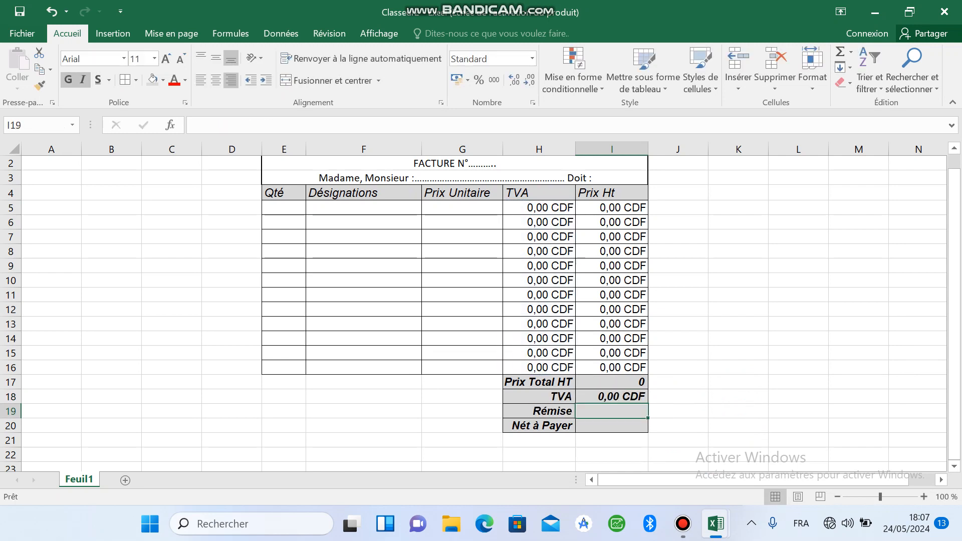
# Step: Replace the PRODUIT function in the I17 formula with SOMME, giving =SOMME(I5:I16)
pyautogui.click(611, 383)
pyautogui.doubleClick(637, 389)
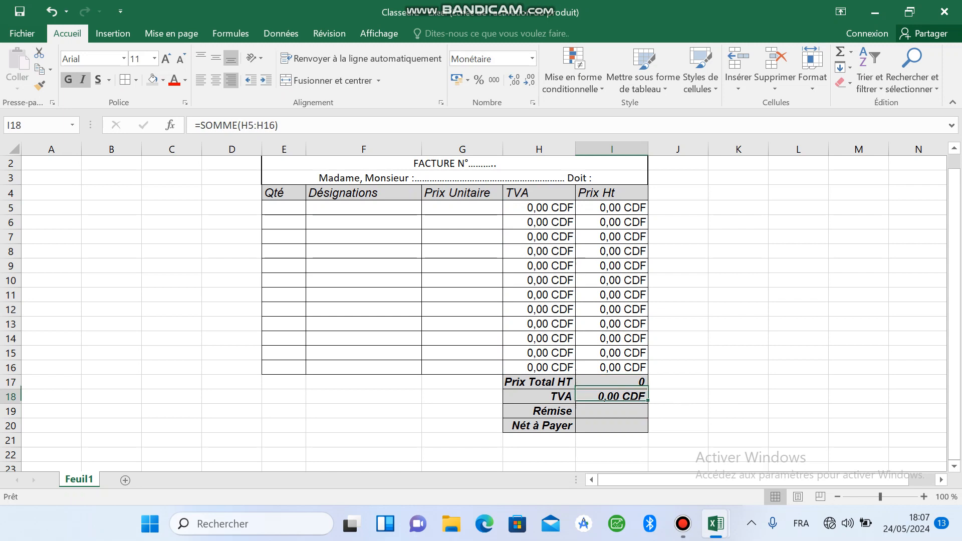
pyautogui.doubleClick(640, 383)
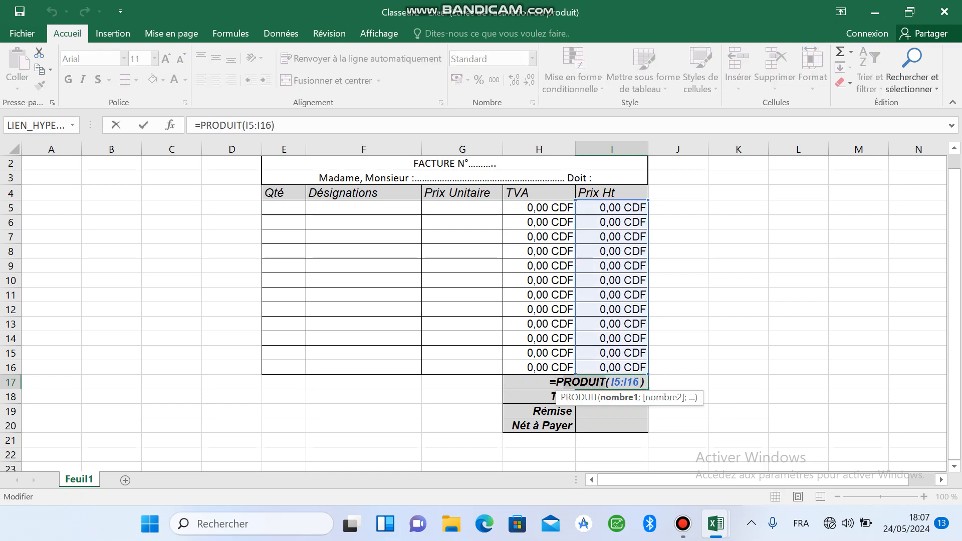
pyautogui.click(556, 382)
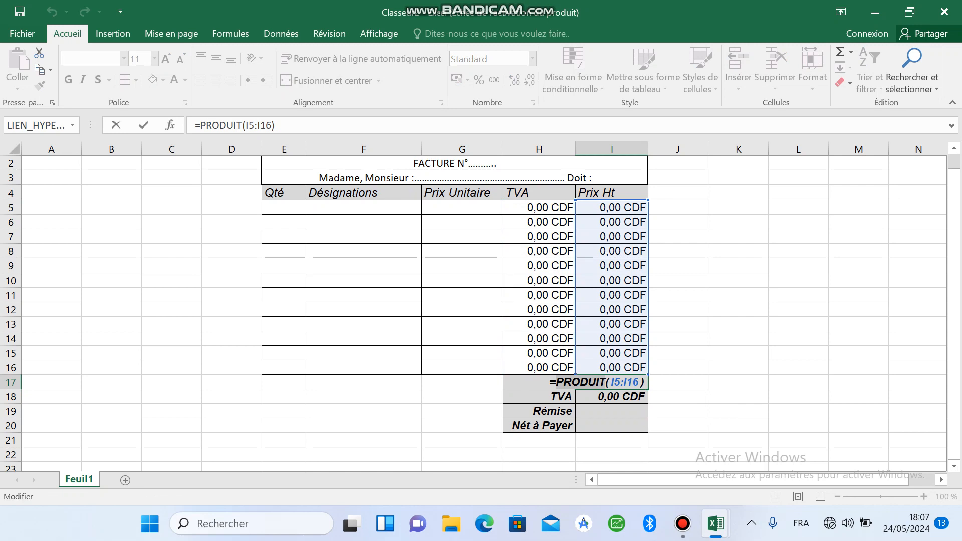
pyautogui.write('so')
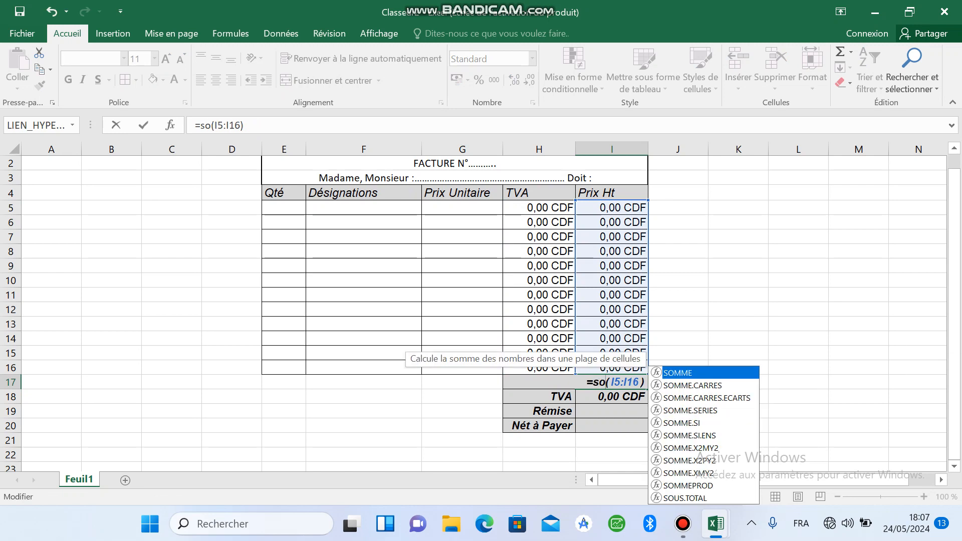
pyautogui.press('Tab')
pyautogui.press('Return')
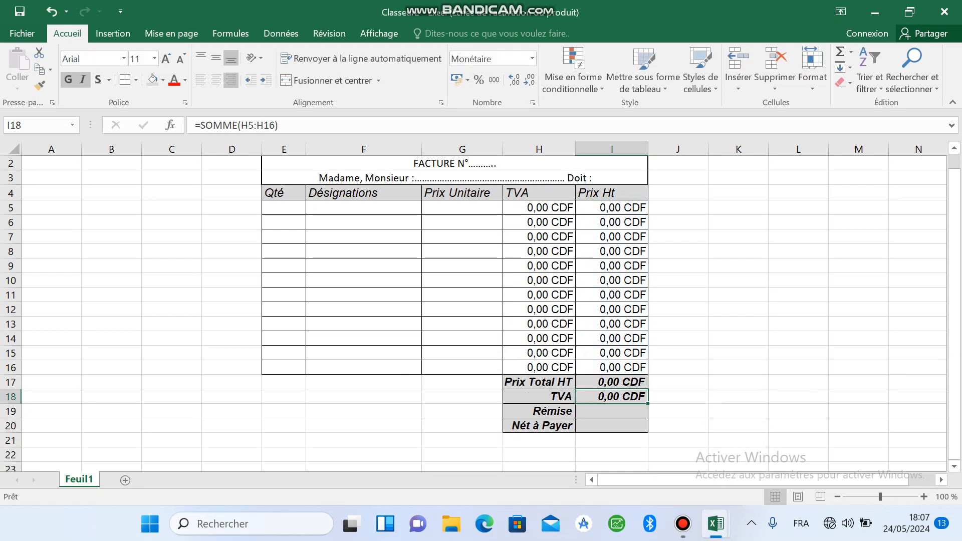
# Step: Begin a SI formula in I19 beside Rémise with the condition I17>100000, ready for the value-if-true argument
pyautogui.press('Down')
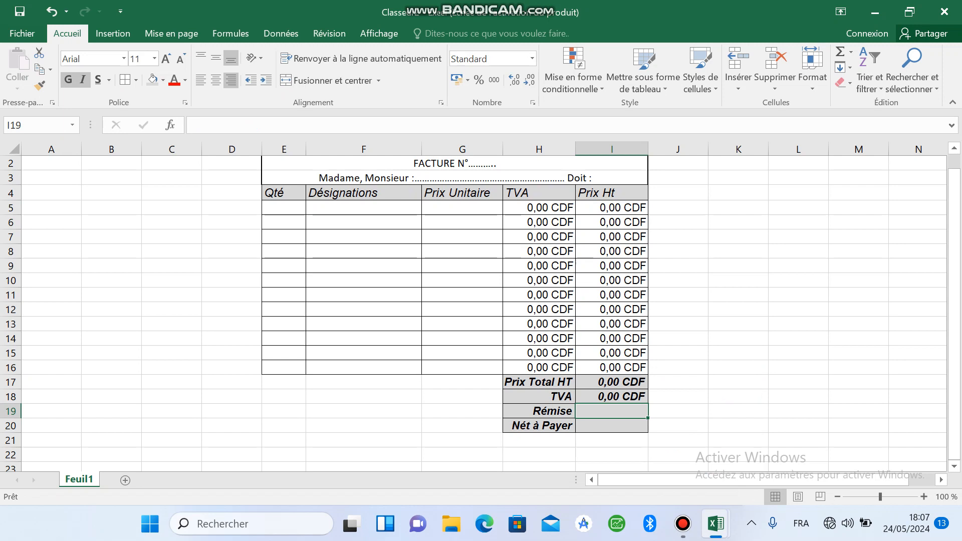
pyautogui.write('=')
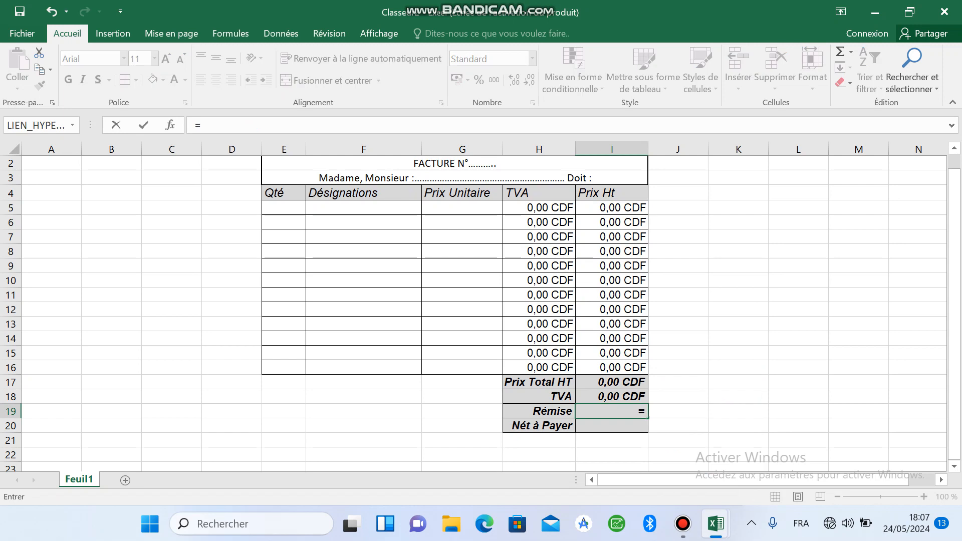
pyautogui.write('si')
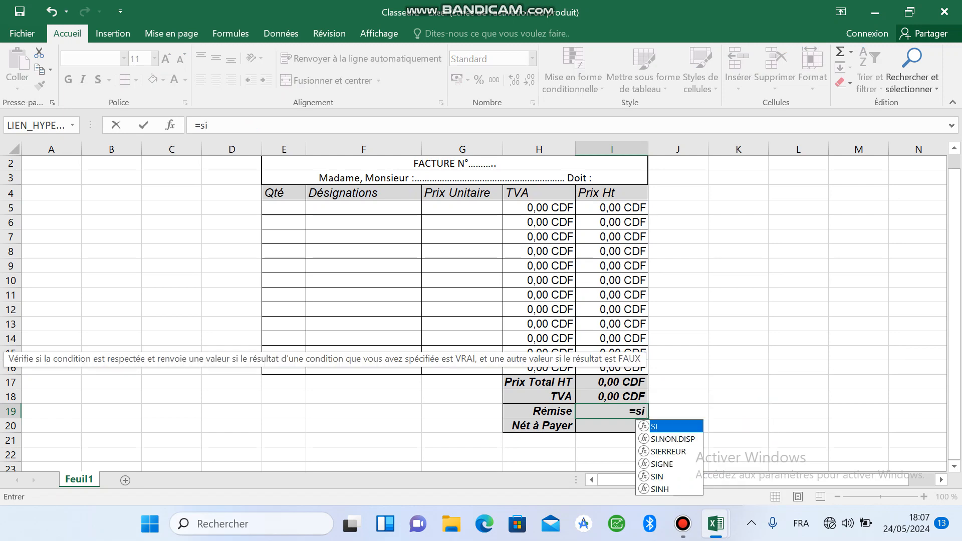
pyautogui.press('Tab')
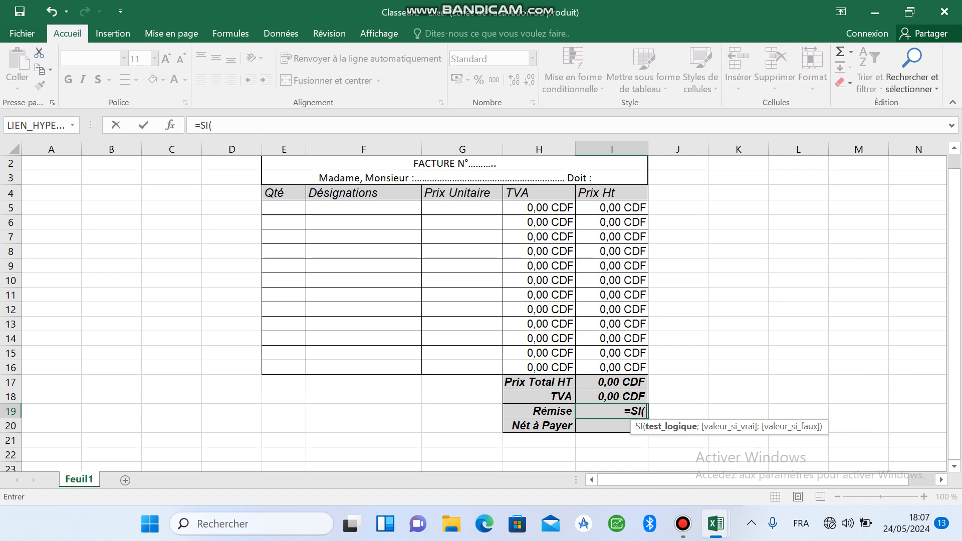
pyautogui.click(612, 382)
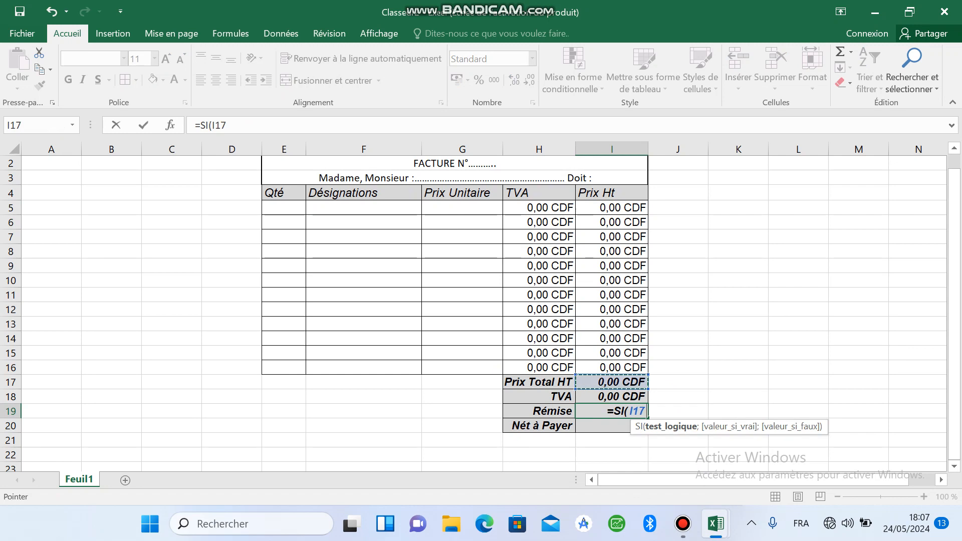
pyautogui.press('super+space')
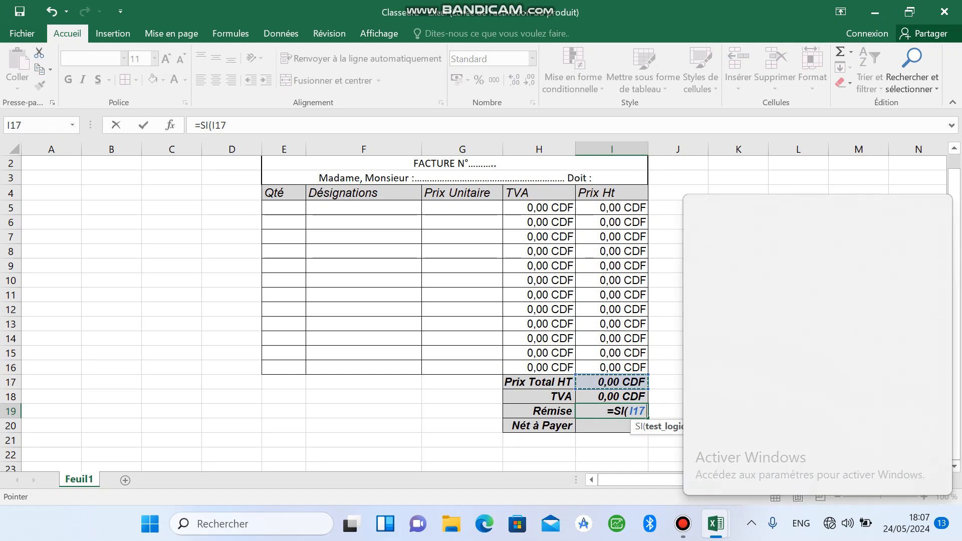
pyautogui.write('>')
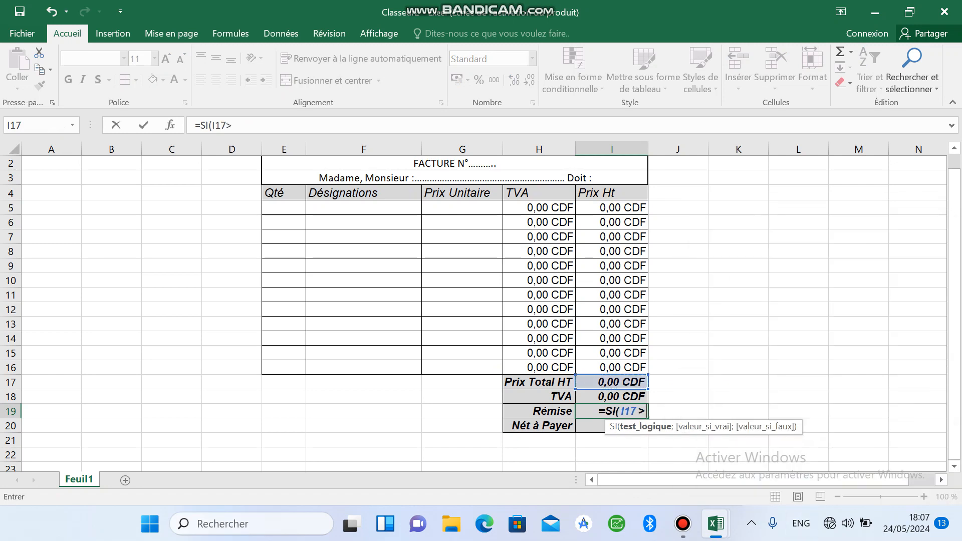
pyautogui.write('100000')
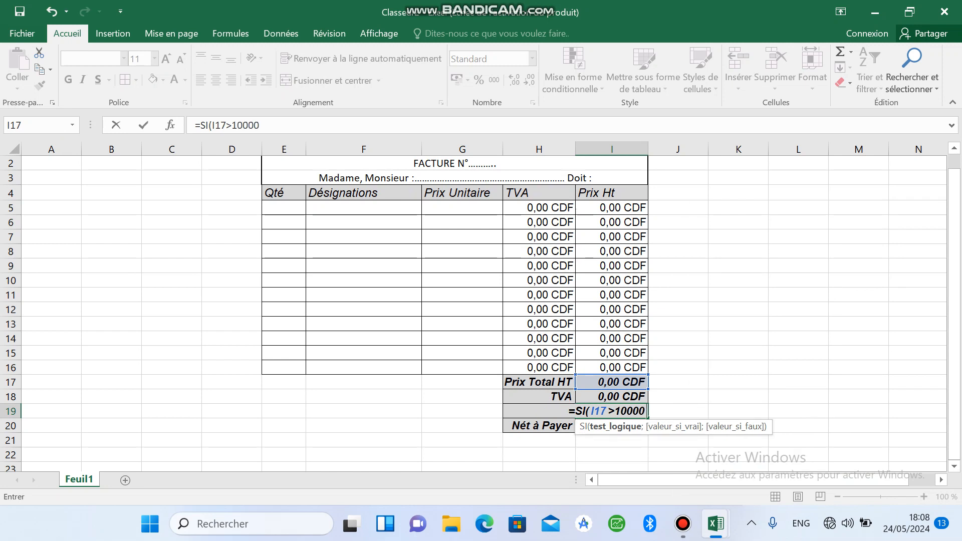
pyautogui.hotkey('alt', 'shift')
pyautogui.write(';')
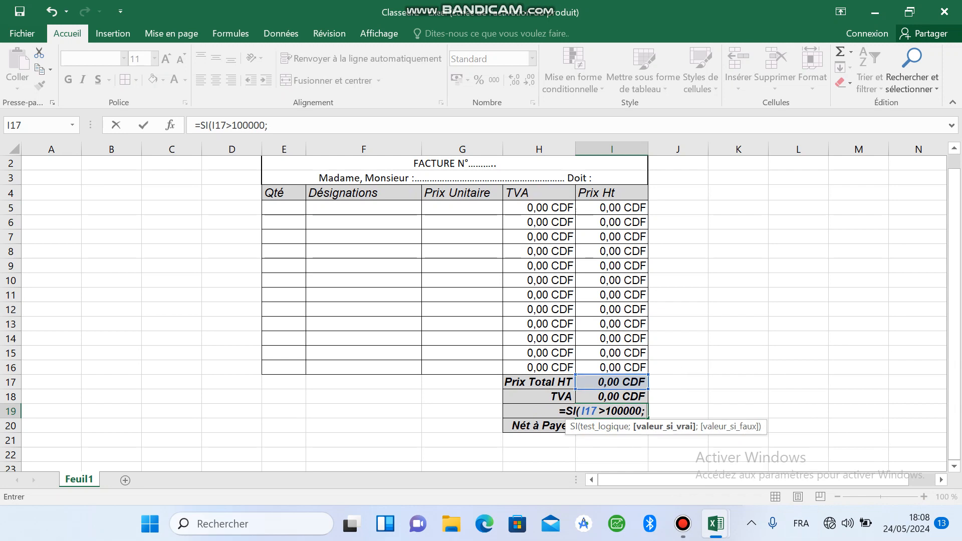
# Step: Add I17*10/100 as the value-if-true argument of the SI formula in I19
pyautogui.click(612, 383)
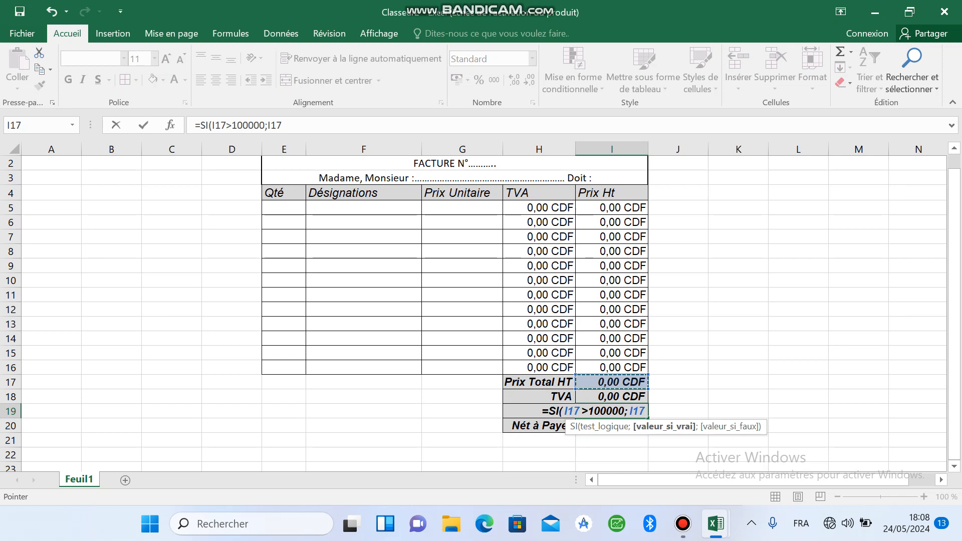
pyautogui.write('*')
pyautogui.write('&à')
pyautogui.press('BackSpace')
pyautogui.press('BackSpace')
pyautogui.write('10')
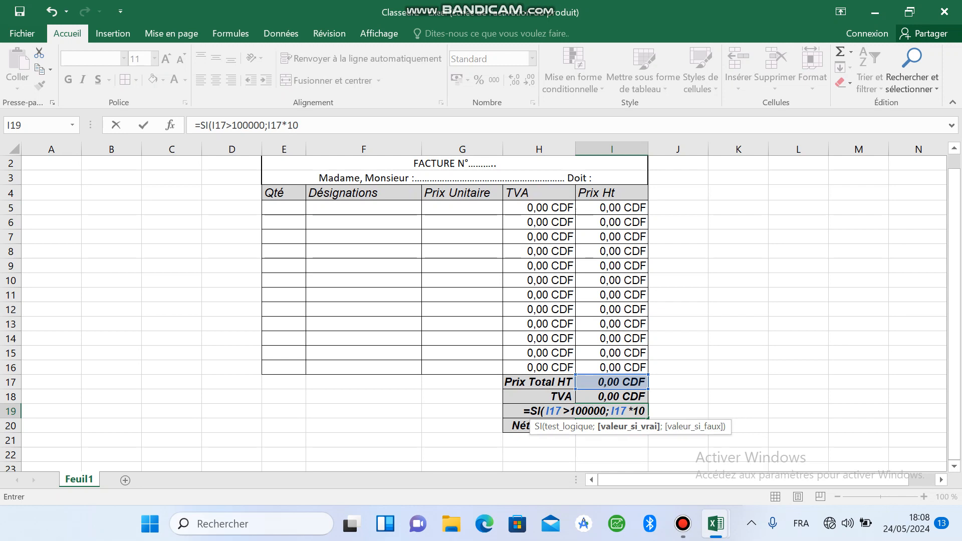
pyautogui.write('/100')
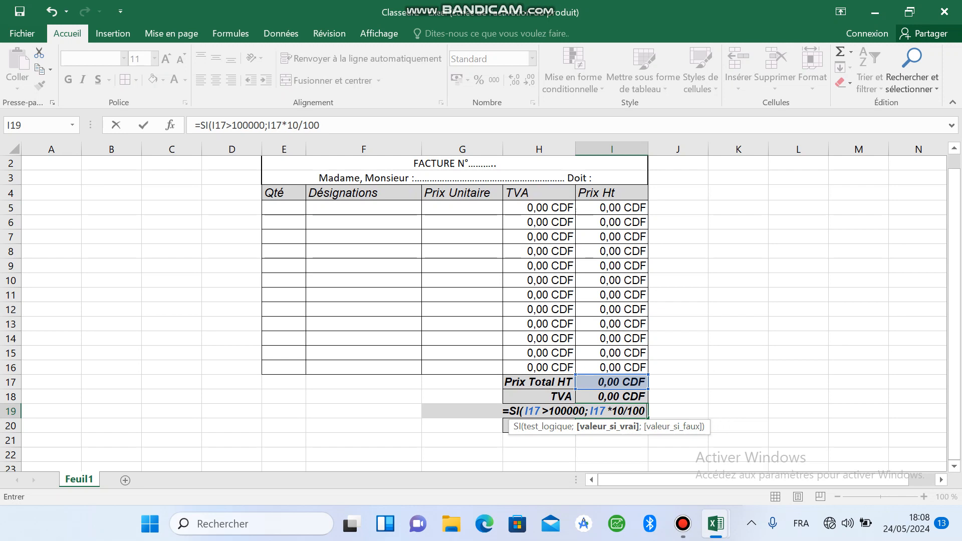
pyautogui.write('.')
# Step: Complete the I19 SI formula with 0 as its value-if-false argument
pyautogui.press('BackSpace')
pyautogui.write(';')
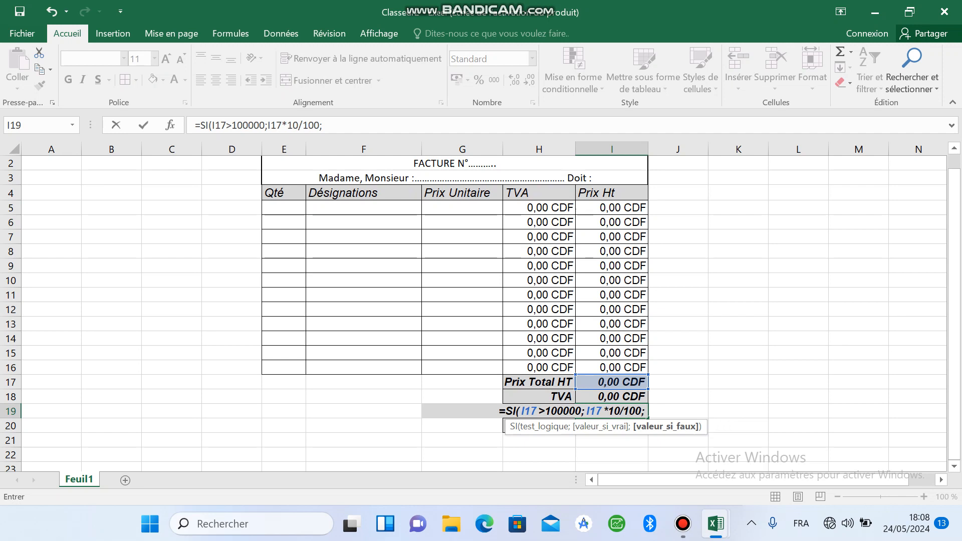
pyautogui.write('o')
pyautogui.press('BackSpace')
pyautogui.write('0')
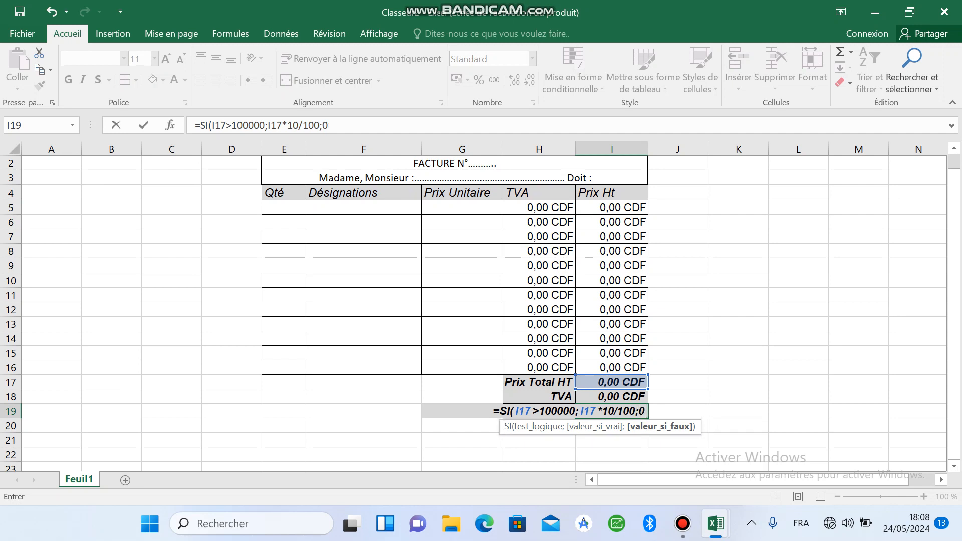
pyautogui.press('Return')
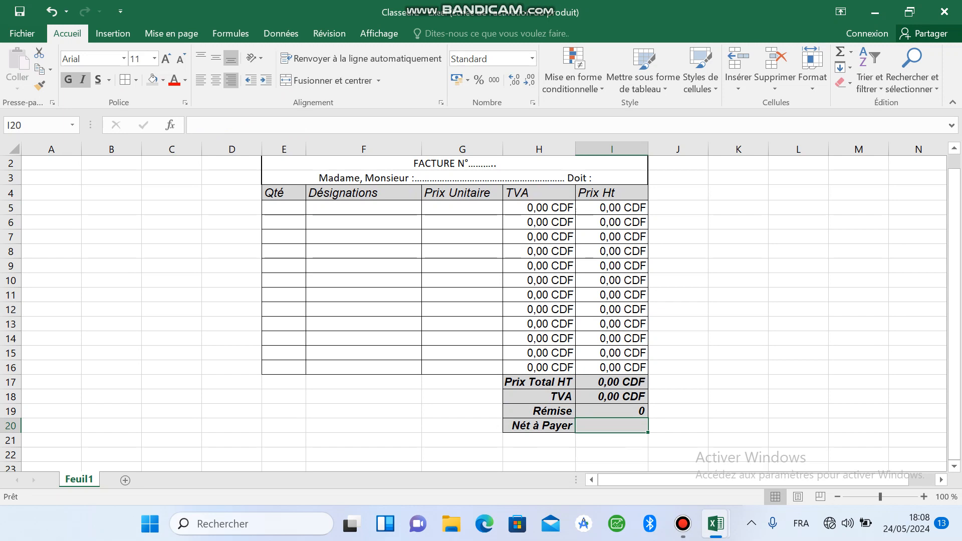
# Step: Format the Rémise amount in I19 as Monétaire with the CDF symbol and two decimals
pyautogui.press('Up')
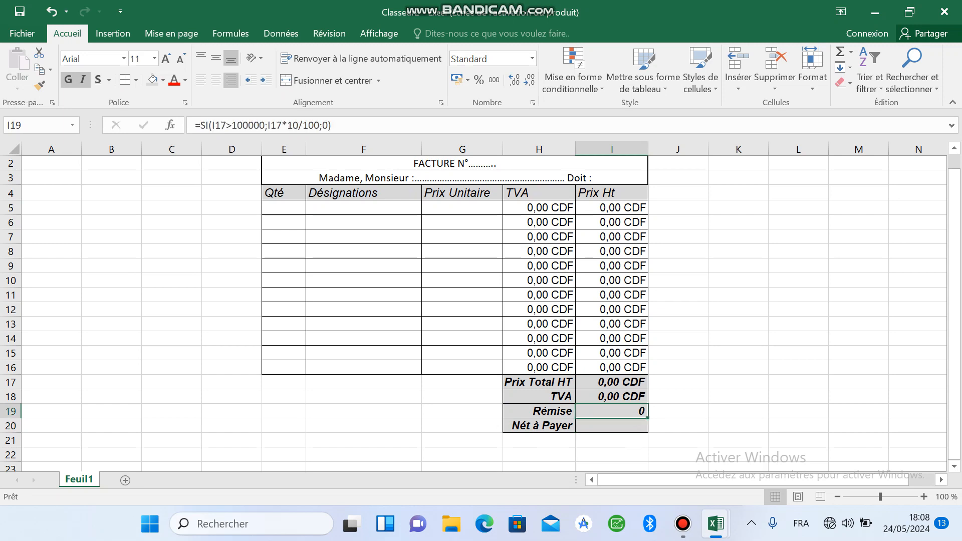
pyautogui.click(533, 58)
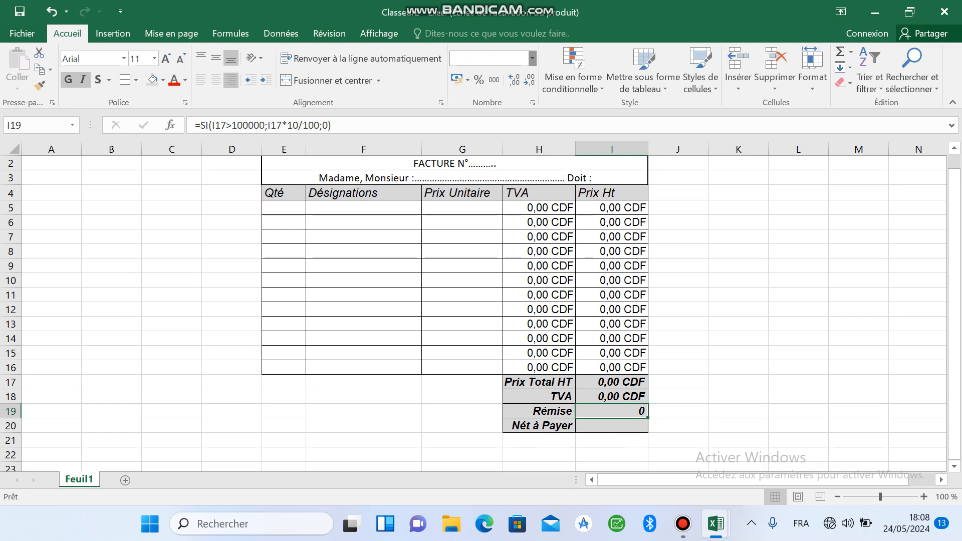
pyautogui.click(469, 340)
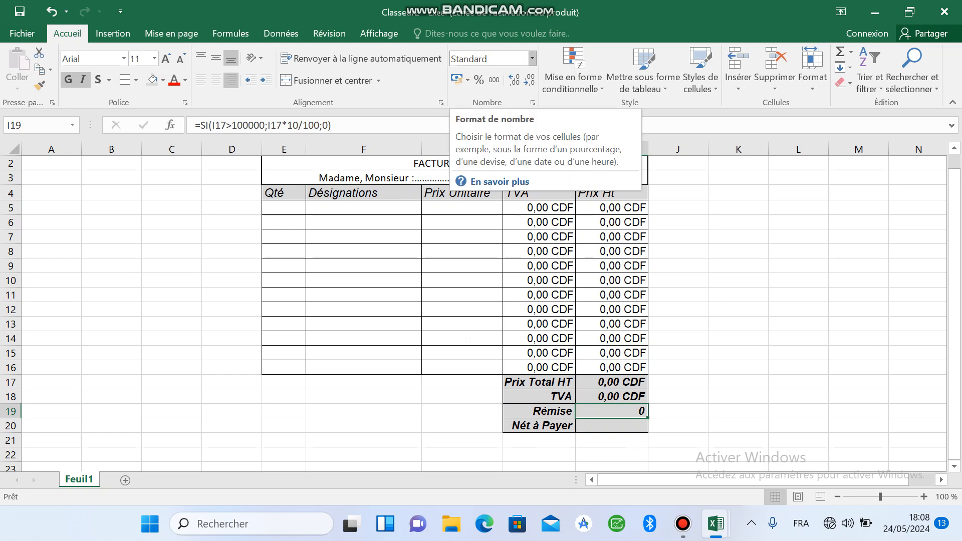
pyautogui.click(533, 59)
pyautogui.click(528, 378)
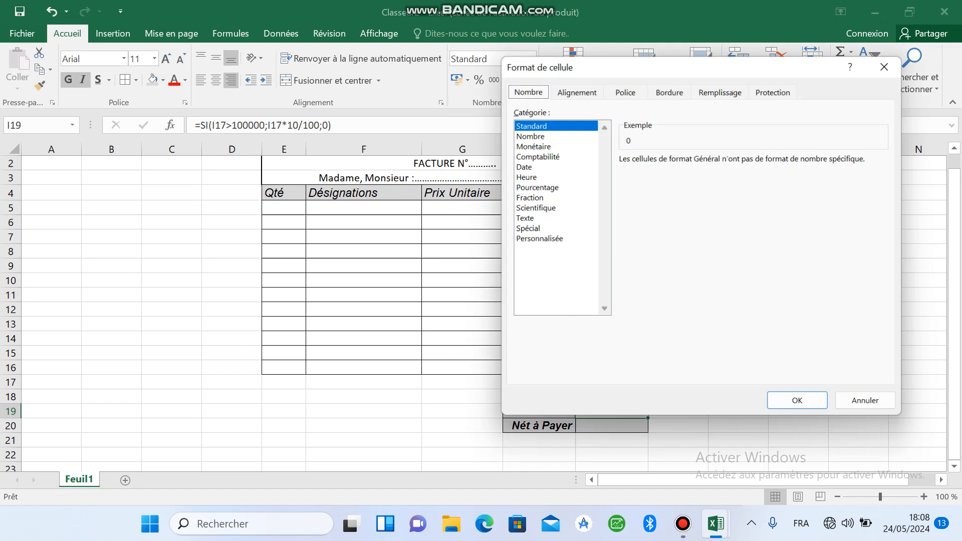
pyautogui.click(530, 145)
pyautogui.click(889, 178)
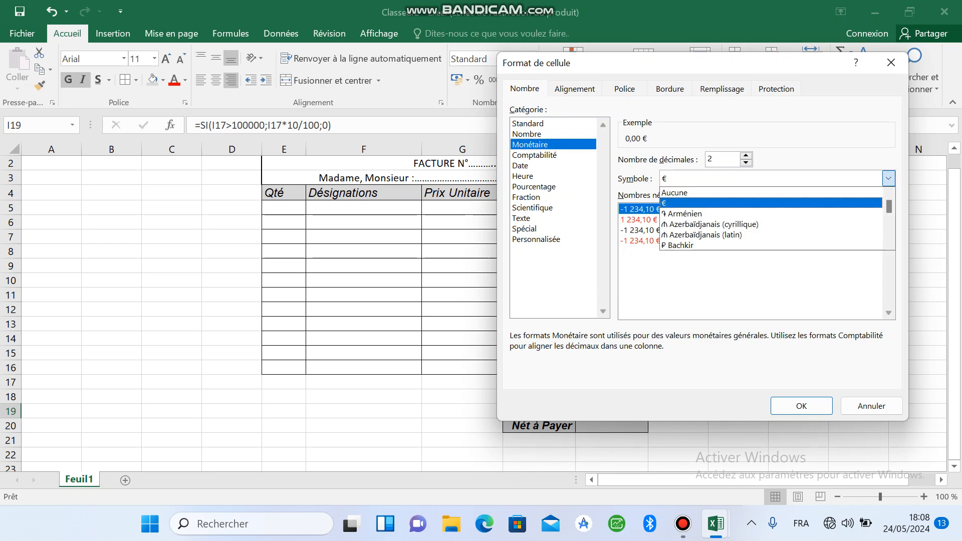
pyautogui.write('cdf')
pyautogui.click(889, 179)
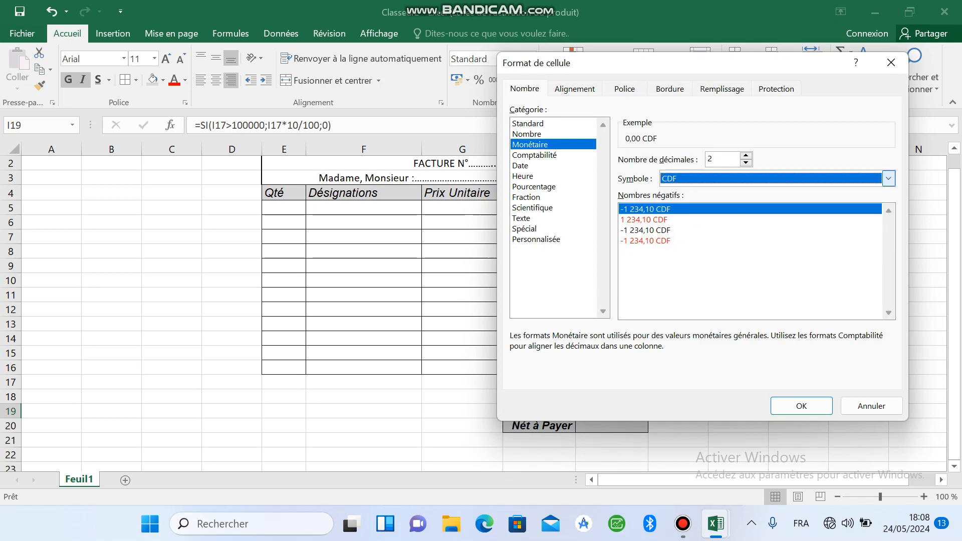
pyautogui.click(802, 406)
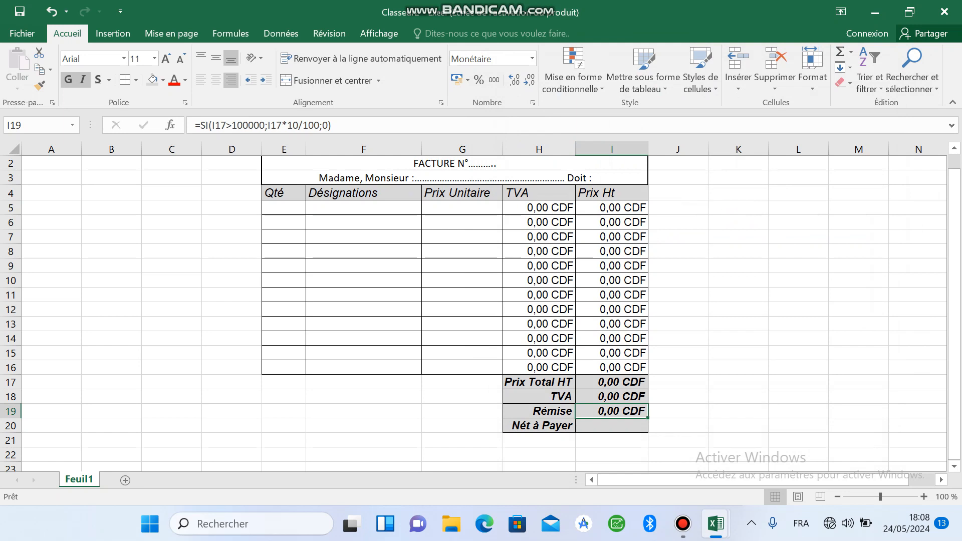
# Step: Enter the Nét à Payer formula =SOMME(I17:I18)-I19 in I20
pyautogui.press('Down')
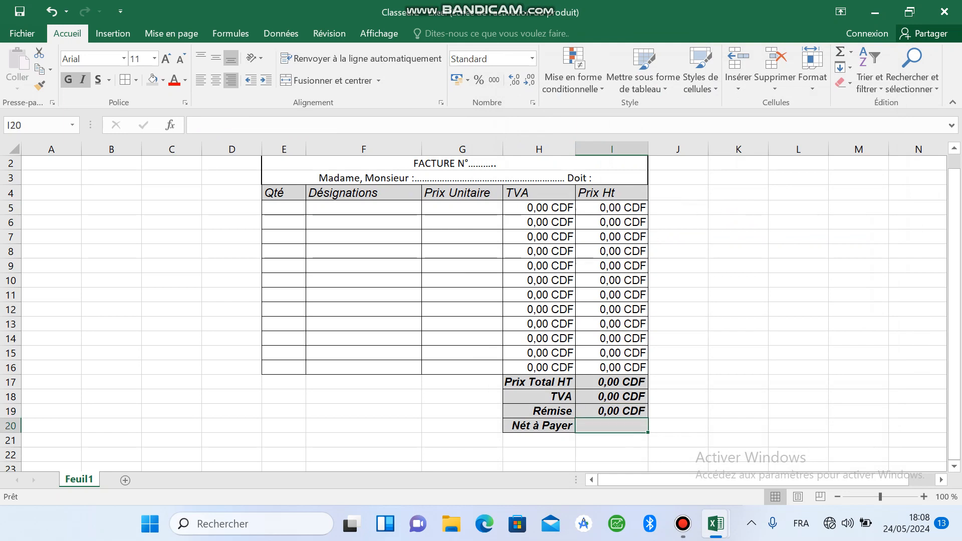
pyautogui.write('=')
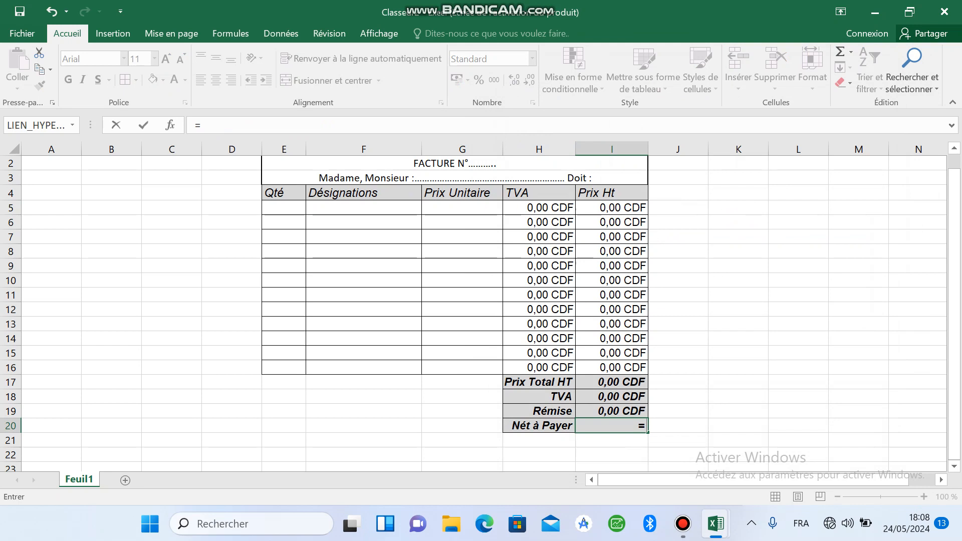
pyautogui.write('so')
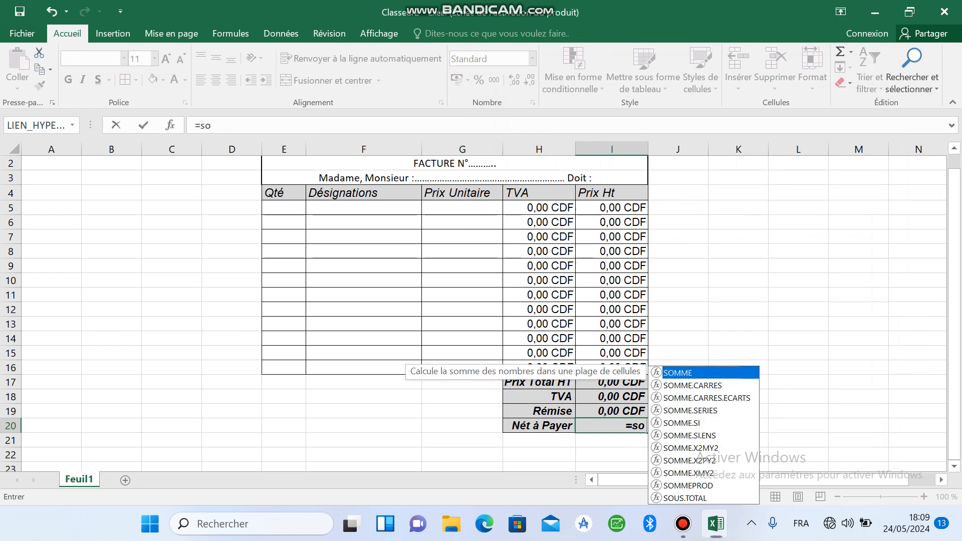
pyautogui.press('Tab')
pyautogui.press('Up')
pyautogui.press('Up')
pyautogui.press('Up')
pyautogui.hotkey('shift', 'Down')
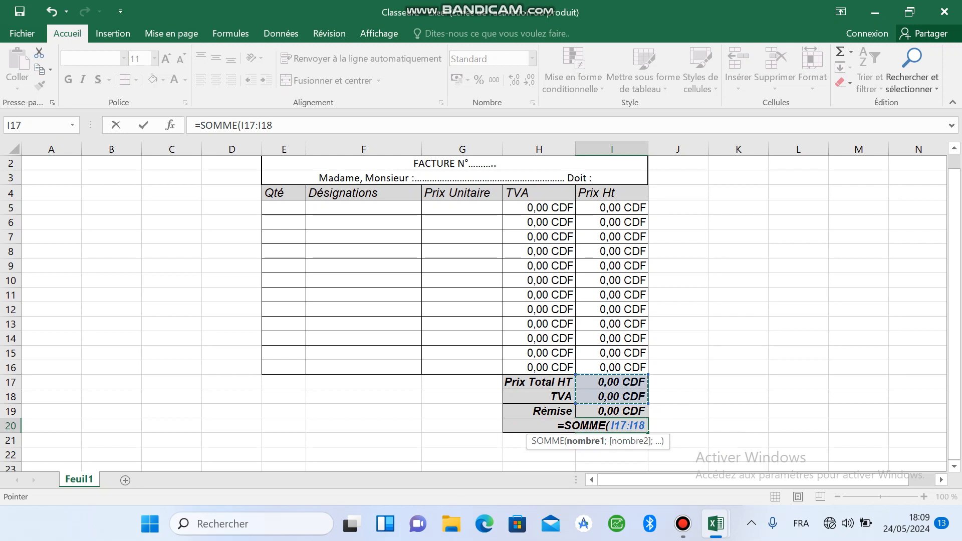
pyautogui.write(')')
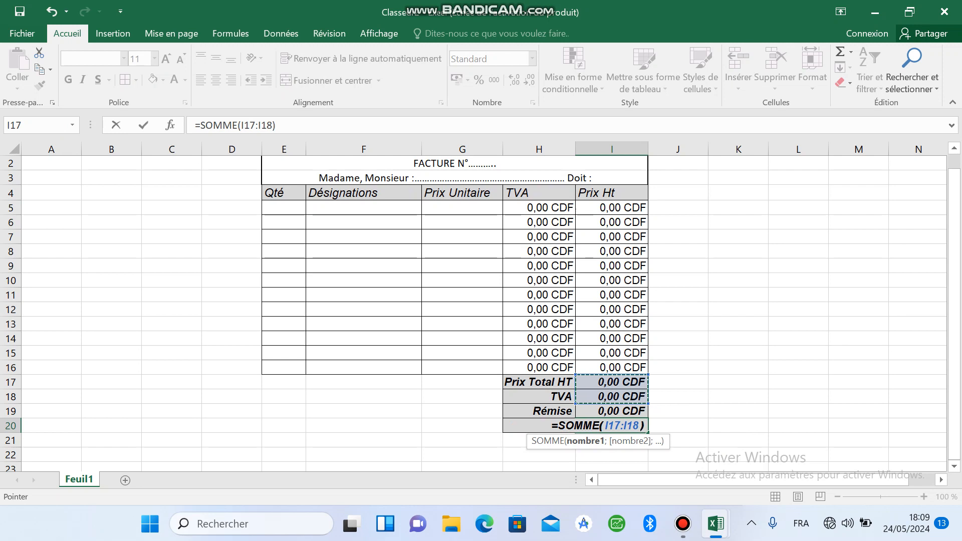
pyautogui.write('-')
pyautogui.press('Up')
pyautogui.press('Return')
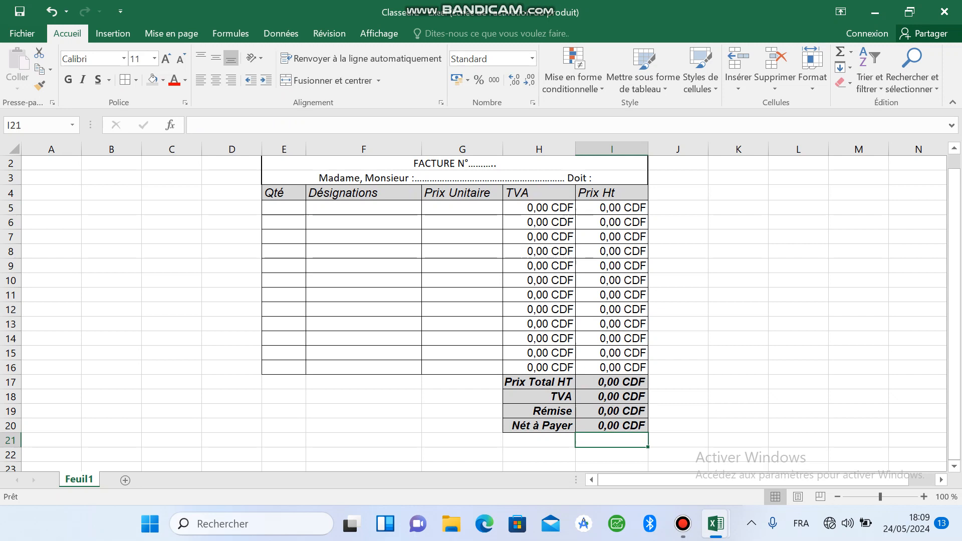
# Step: Merge and center E21:I21 below the totals and begin its note with "Nous accordons la Réduction sur tout"
pyautogui.moveTo(284, 440); pyautogui.dragTo(611, 440)
pyautogui.click(326, 81)
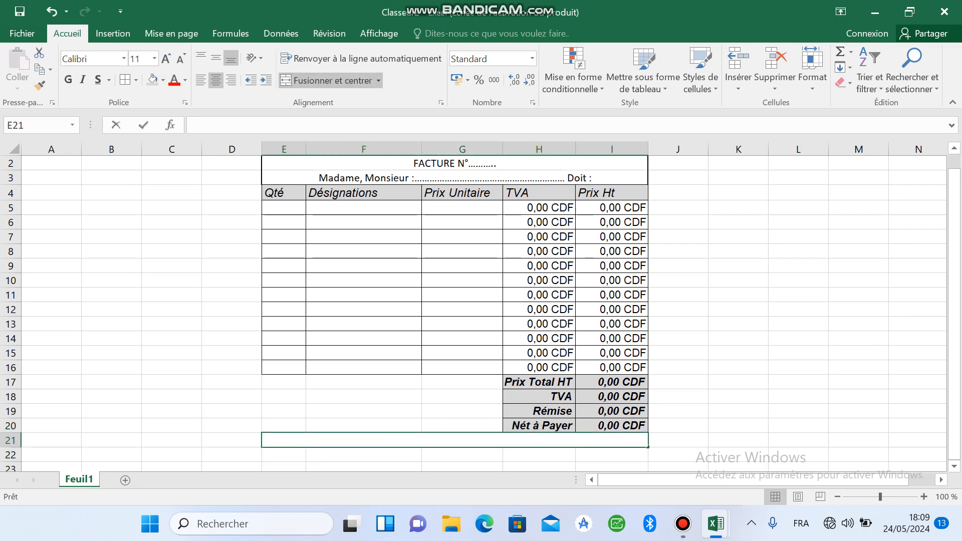
pyautogui.write('no')
pyautogui.press('BackSpace')
pyautogui.press('BackSpace')
pyautogui.write('Nous accordons la Réd')
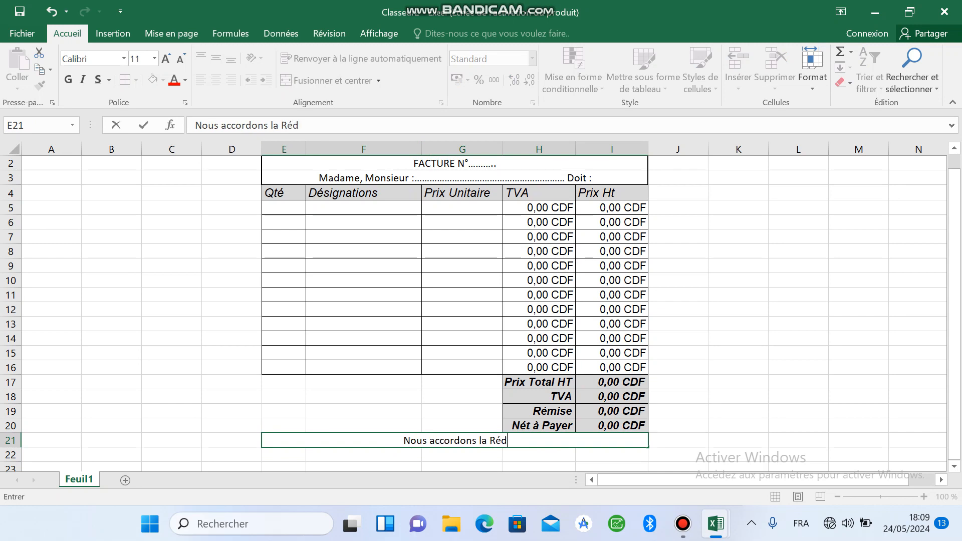
pyautogui.write('uction ')
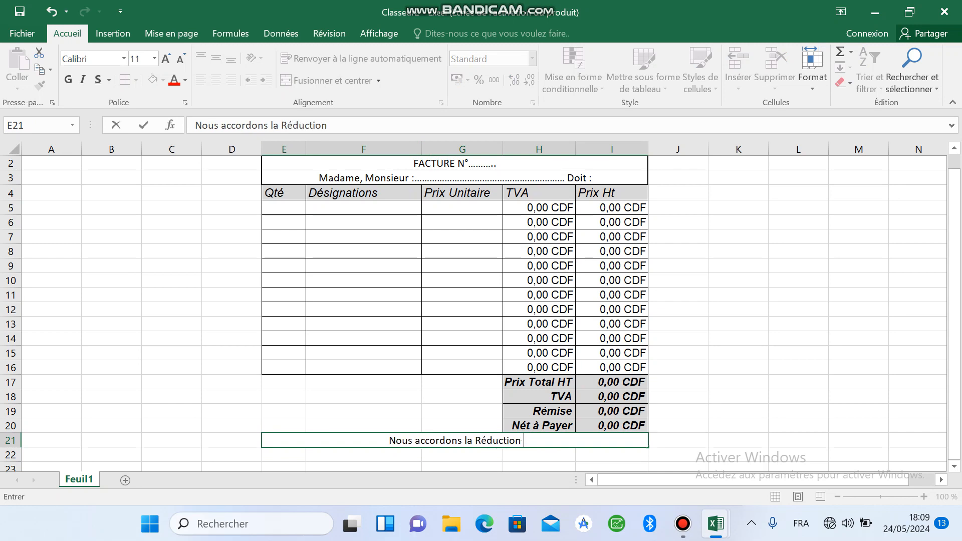
pyautogui.write('sur tout')
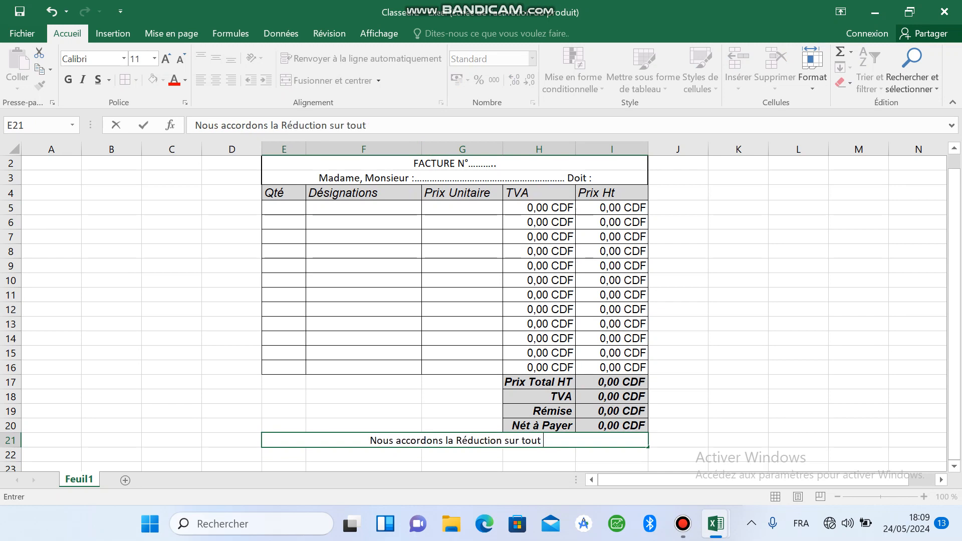
pyautogui.write(' à c')
# Step: Complete the note in row 21 with "achat supérieur à 100 000 CDF"
pyautogui.press('BackSpace')
pyautogui.press('BackSpace')
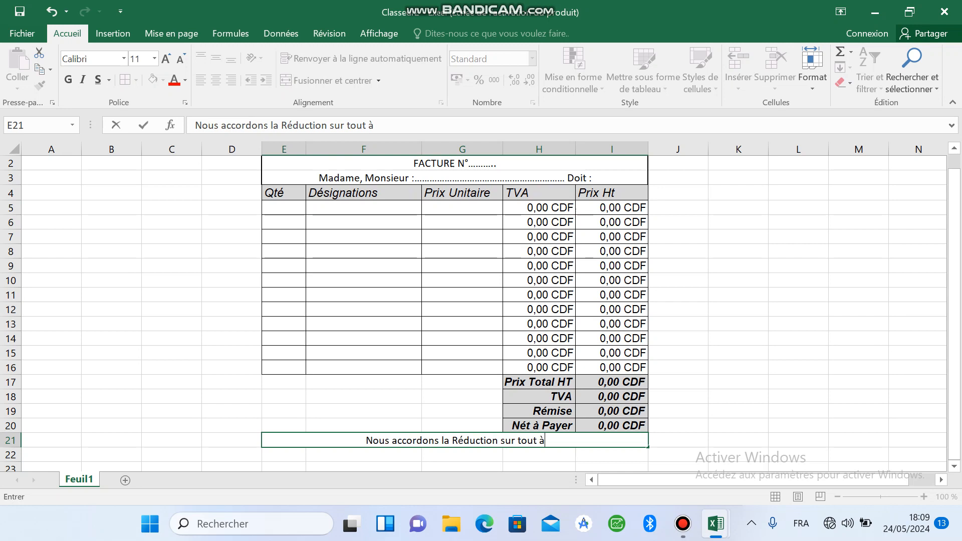
pyautogui.press('BackSpace')
pyautogui.write('achat')
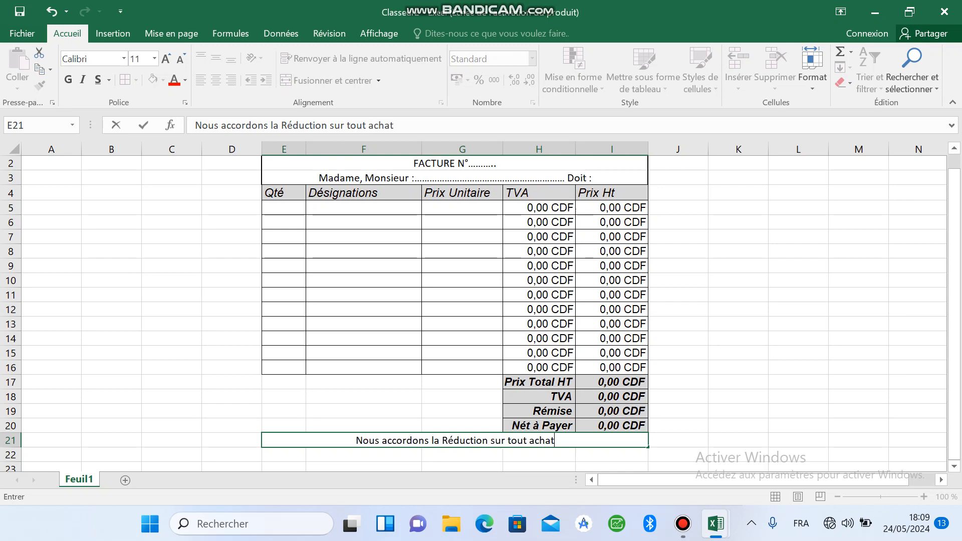
pyautogui.write(' supe')
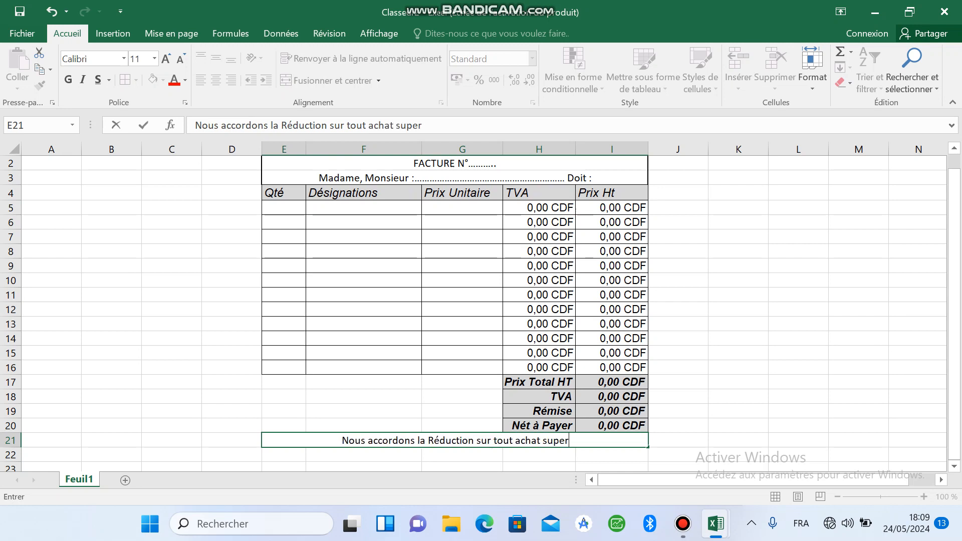
pyautogui.press('BackSpace')
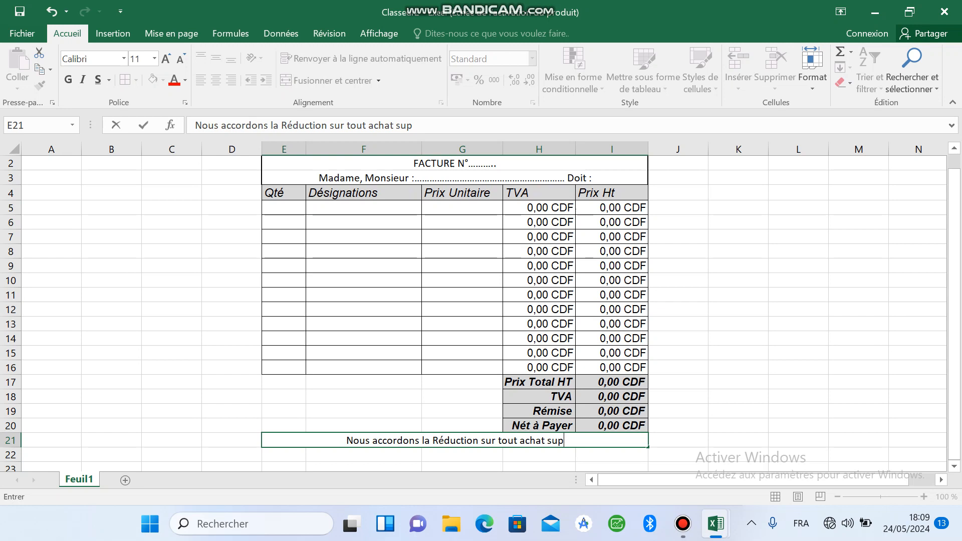
pyautogui.write('érie')
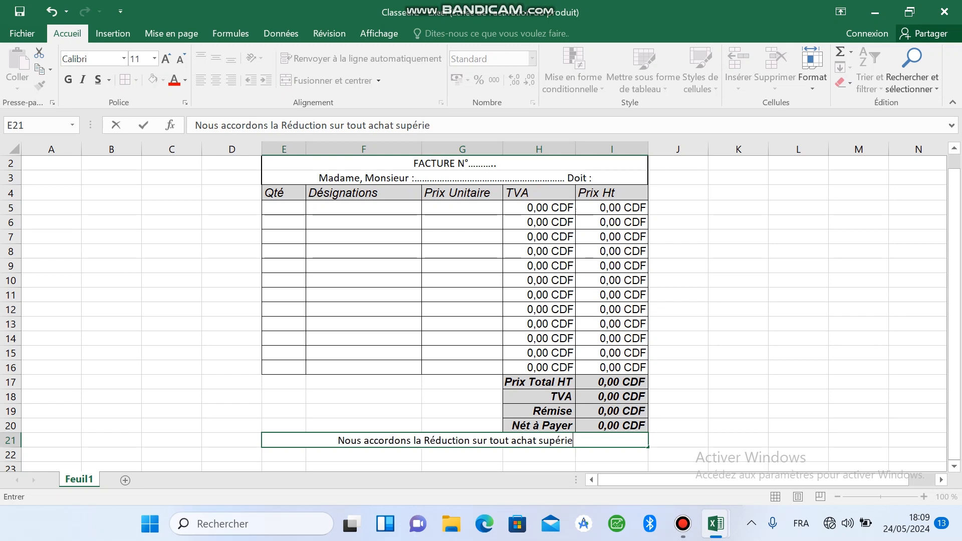
pyautogui.write('ur à')
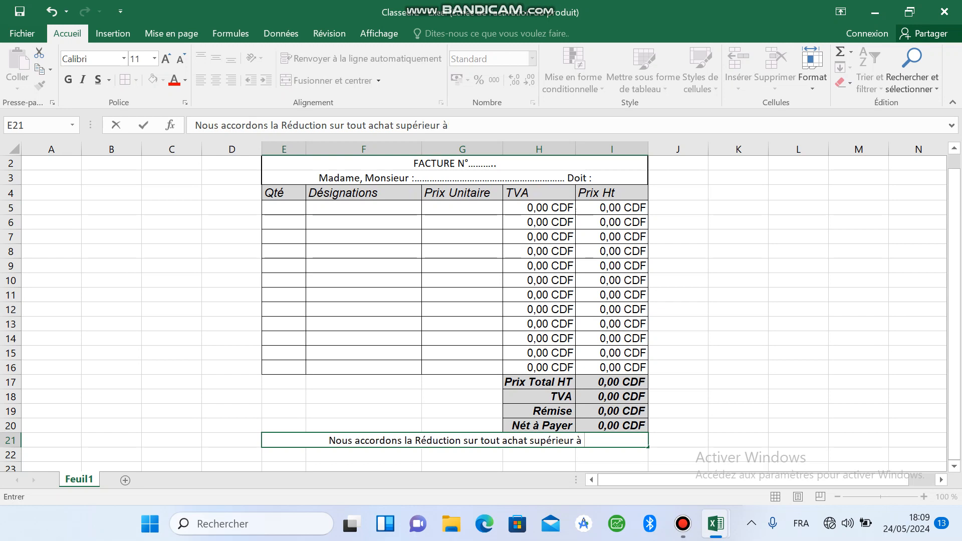
pyautogui.write(' 10')
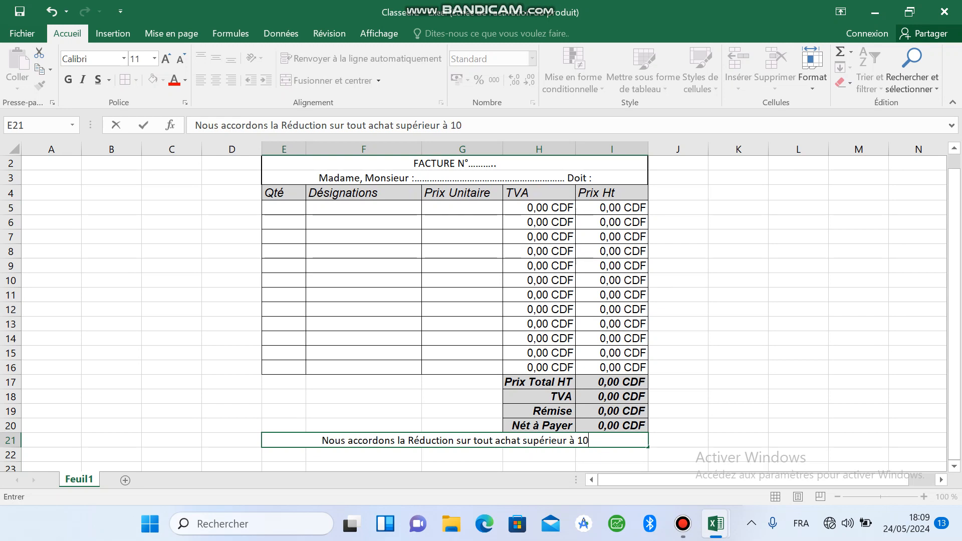
pyautogui.write('0 000')
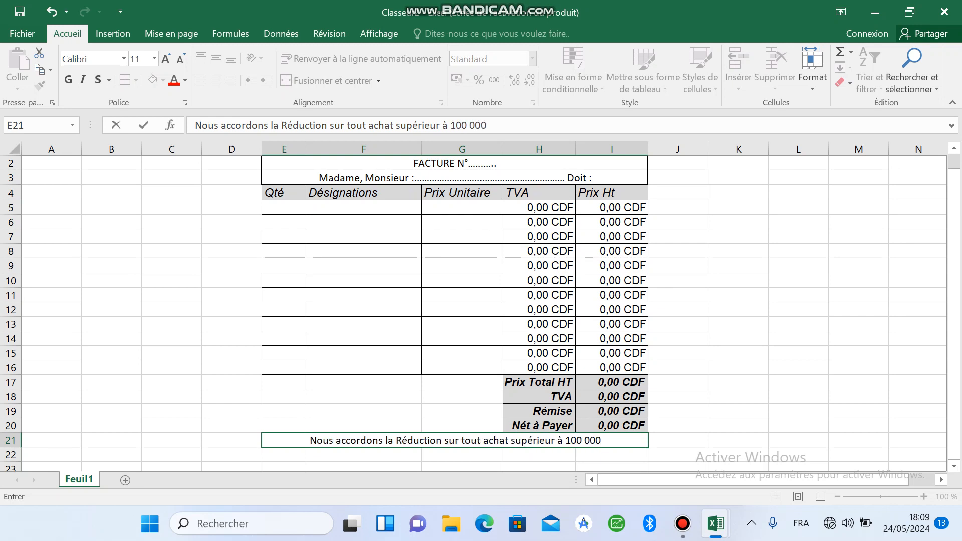
pyautogui.write(' FC')
pyautogui.press('BackSpace')
pyautogui.press('BackSpace')
pyautogui.write('CDF')
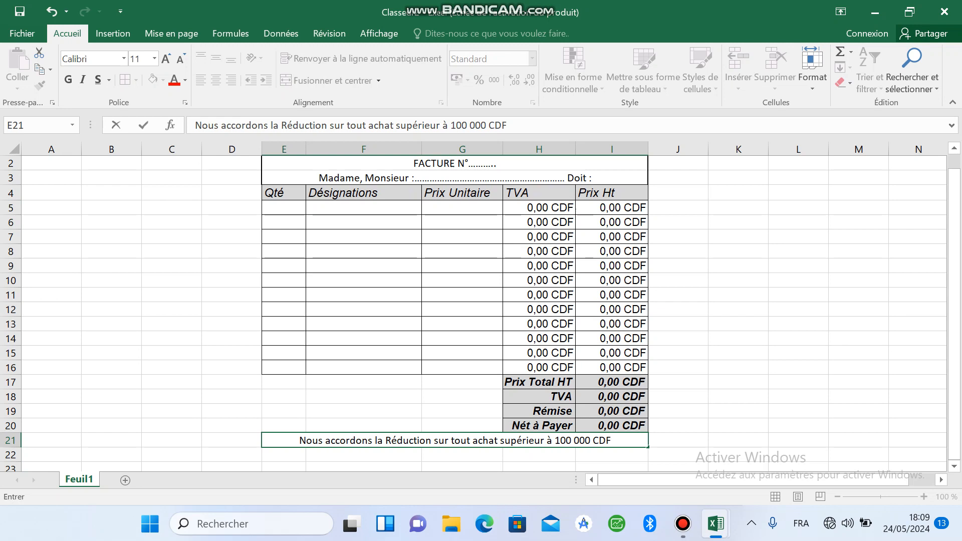
# Step: Format the discount note in row 21 as Arial, size 11, italic
pyautogui.moveTo(611, 440); pyautogui.dragTo(291, 440)
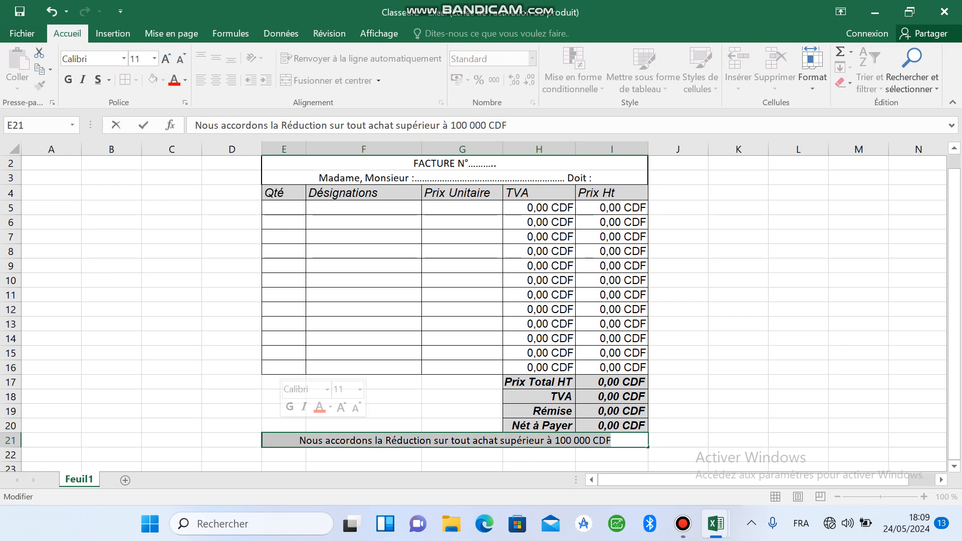
pyautogui.click(166, 59)
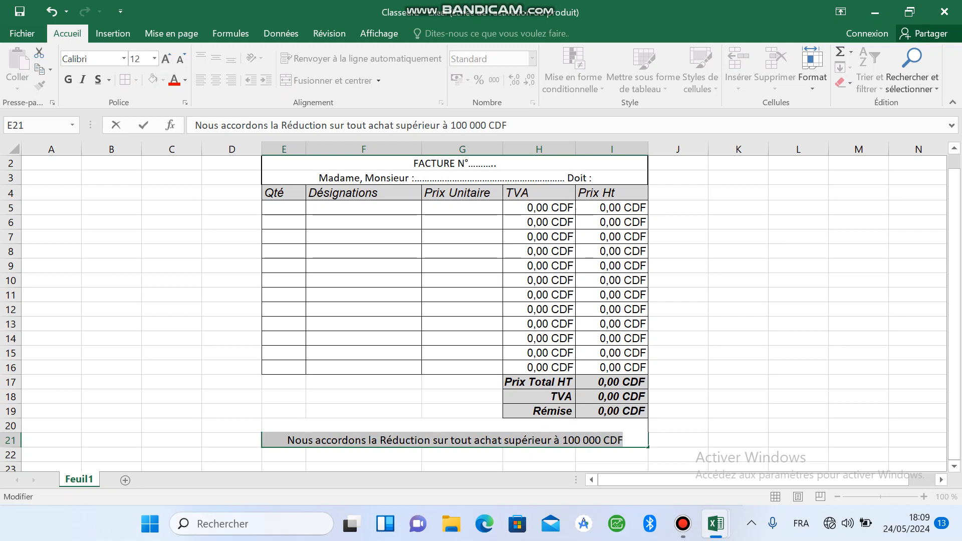
pyautogui.click(96, 59)
pyautogui.write('Arial')
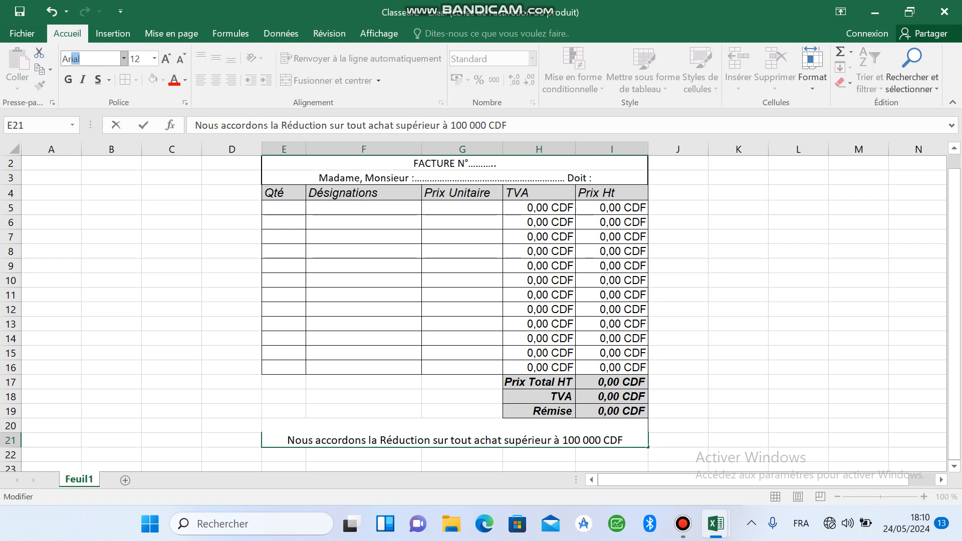
pyautogui.press('Return')
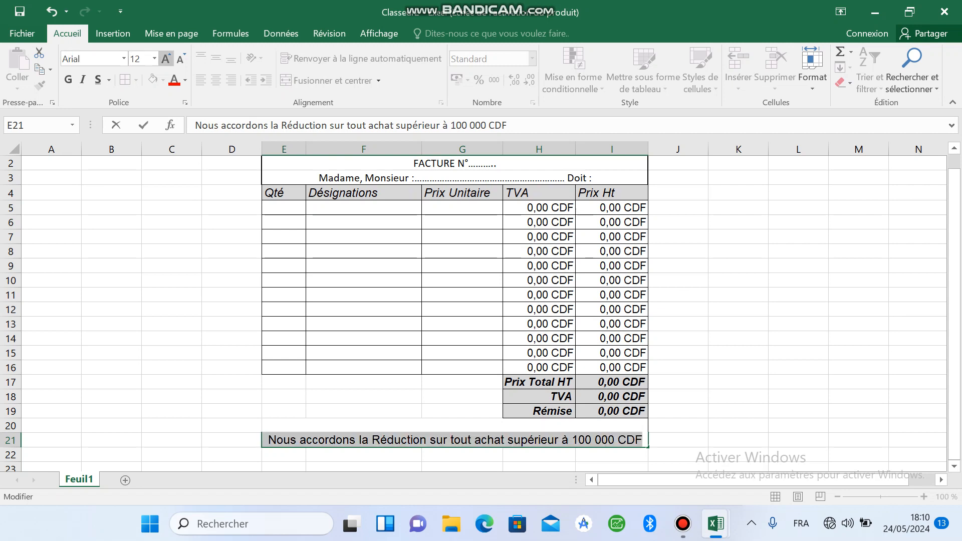
pyautogui.click(181, 58)
pyautogui.click(82, 80)
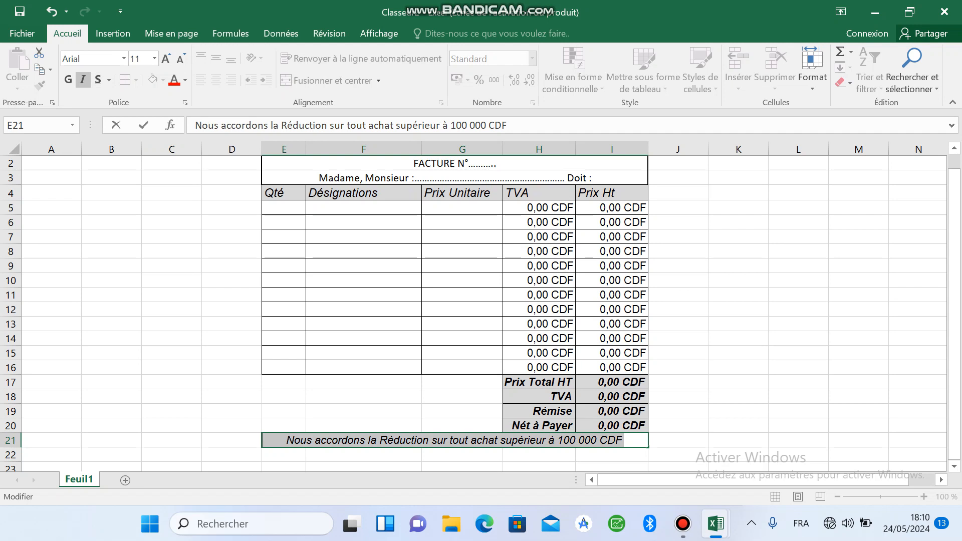
pyautogui.click(462, 411)
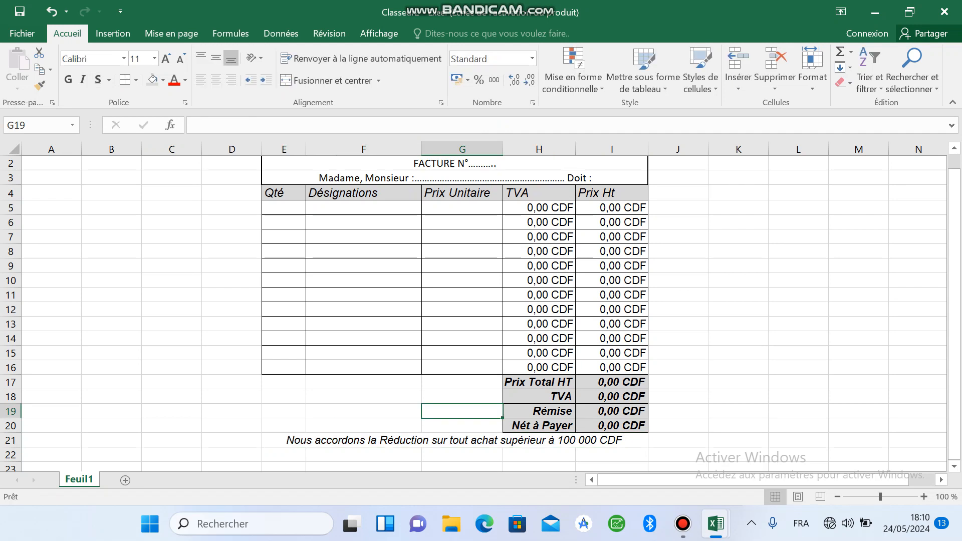
# Step: Fill the first item row with quantity 5 and the designation CHEMISES
pyautogui.click(283, 208)
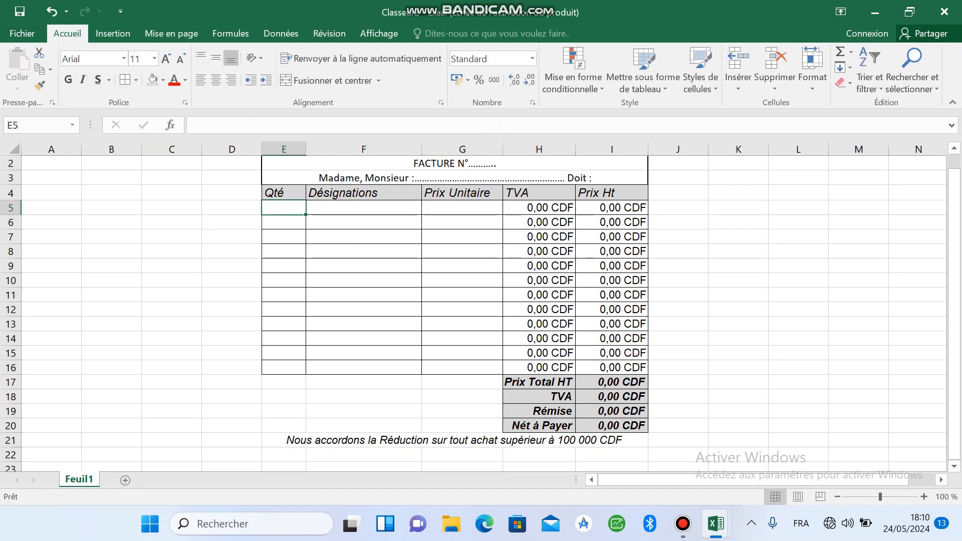
pyautogui.write('5')
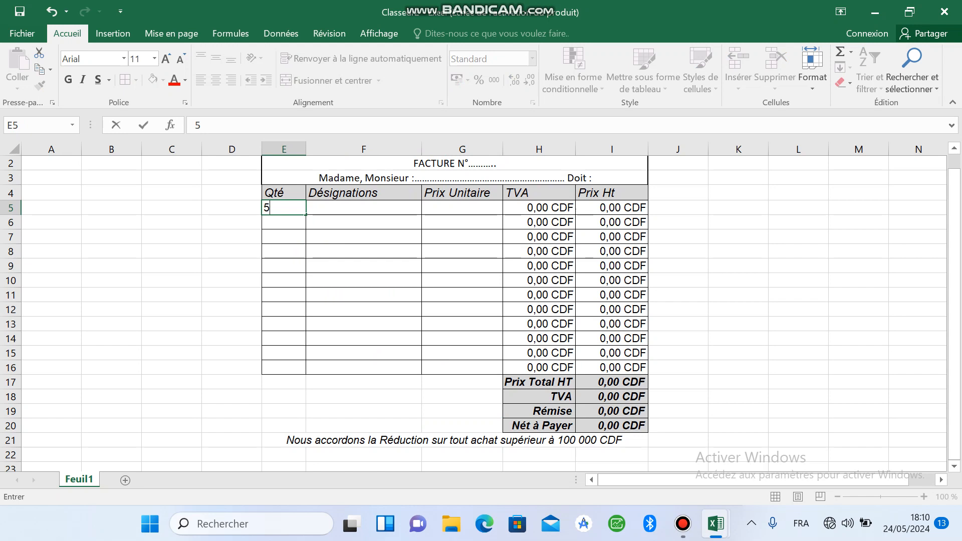
pyautogui.press('Tab')
pyautogui.write('CHE')
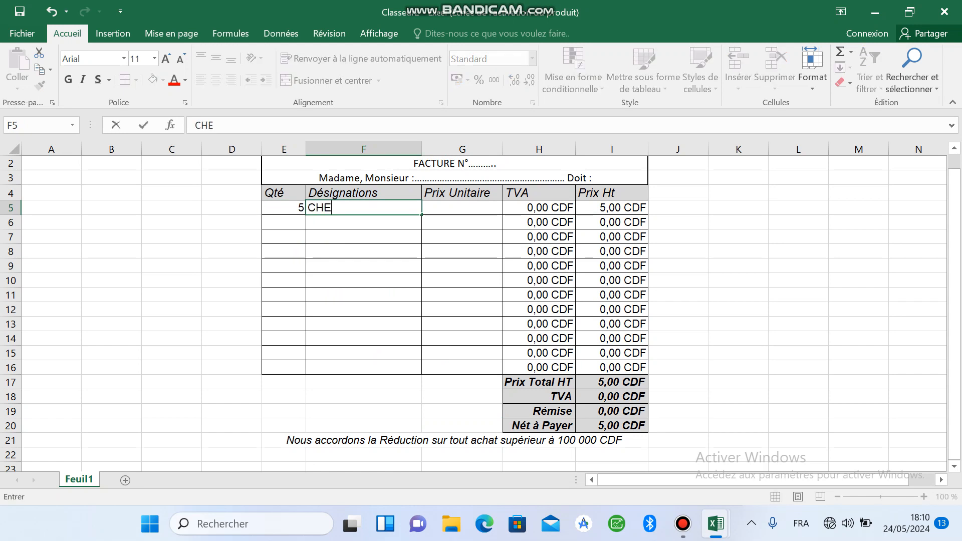
pyautogui.write('MISES')
pyautogui.press('Tab')
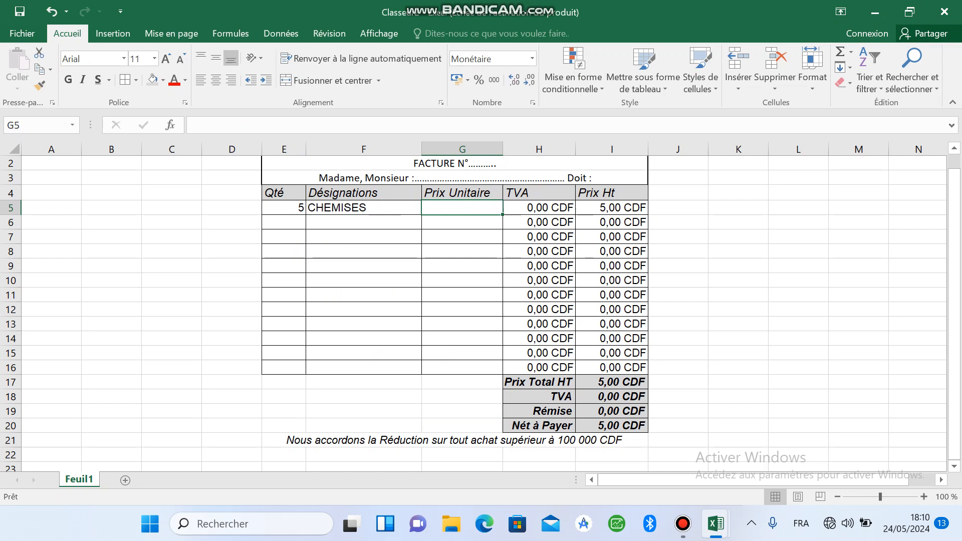
# Step: Start entering the unit price of the CHEMISES item in G5
pyautogui.write('44')
pyautogui.press('BackSpace')
pyautogui.press('BackSpace')
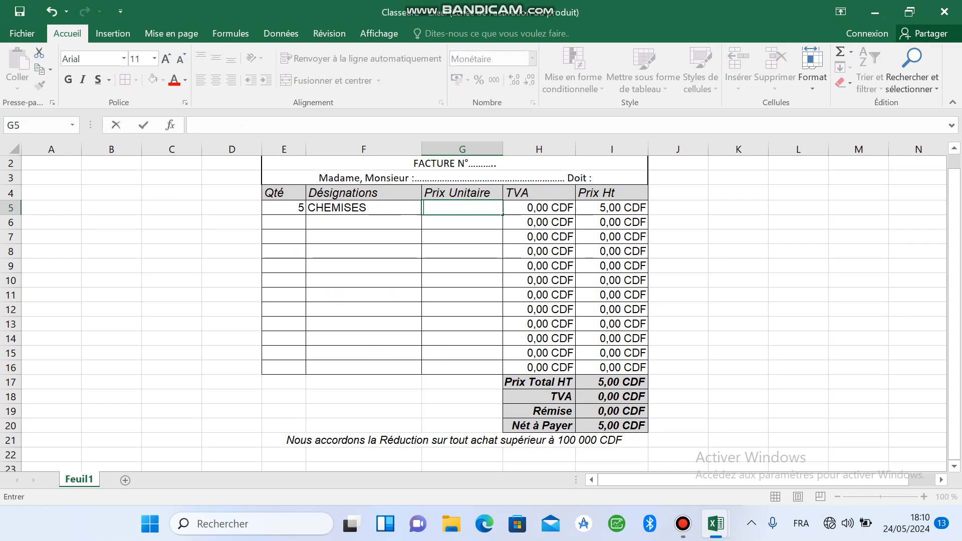